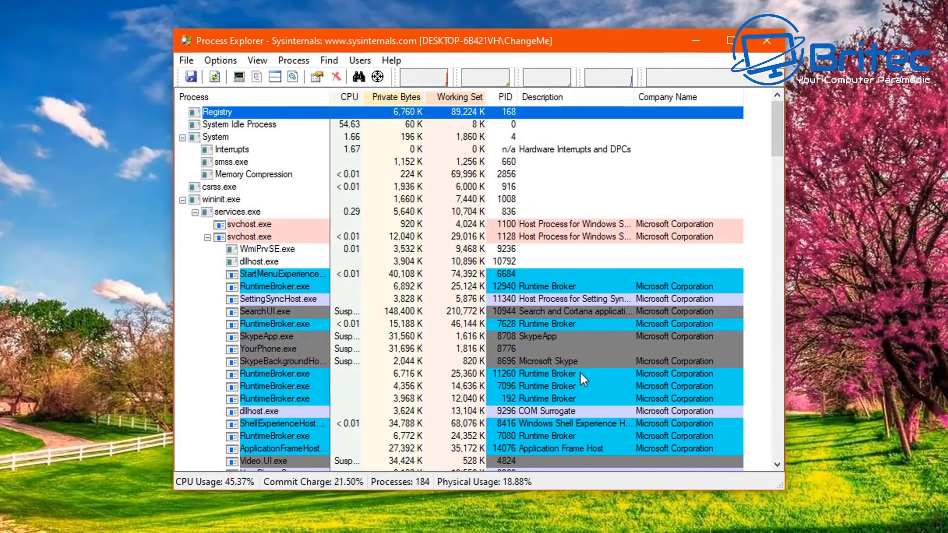
- Resize the Process Explorer window, reposition it on the desktop and look further down the process list
drag(682, 402, 681, 412)
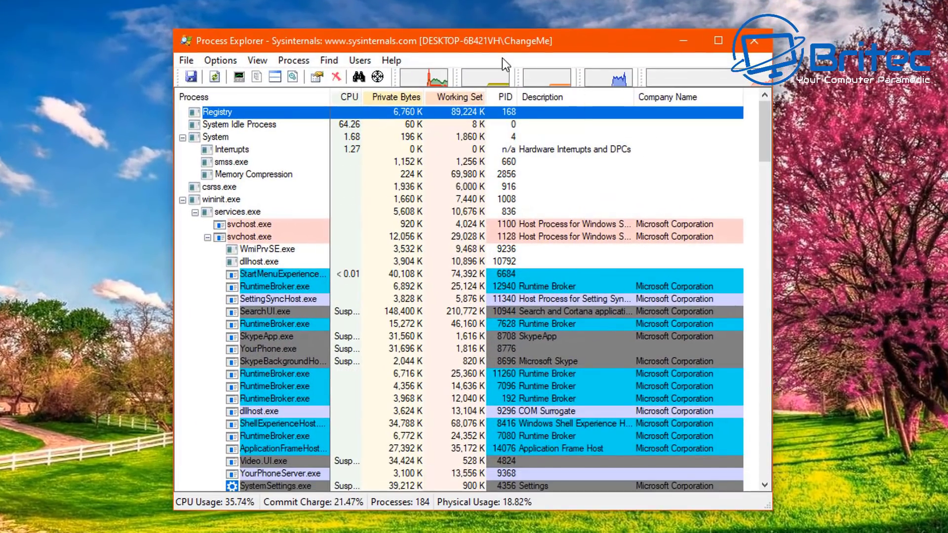
drag(478, 44, 457, 42)
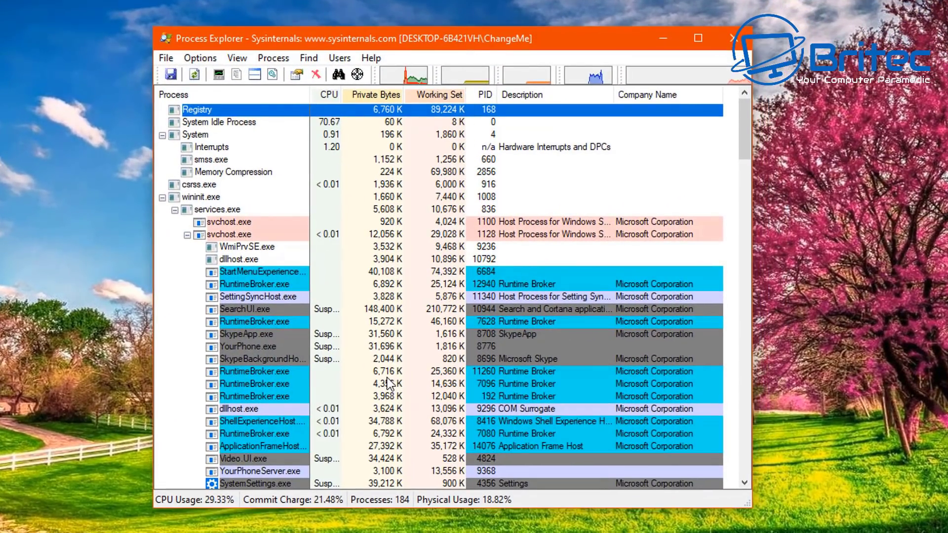
mouse_move(296, 337)
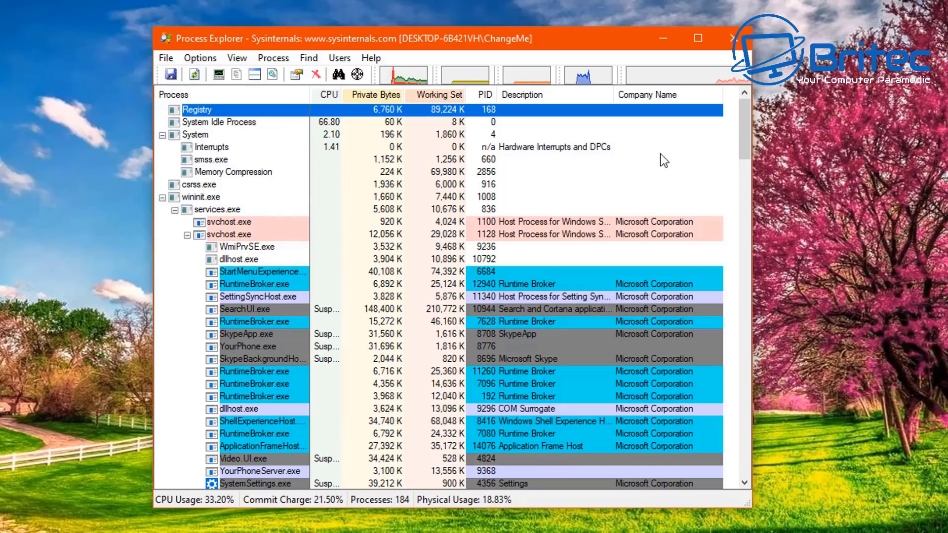
drag(742, 117, 748, 171)
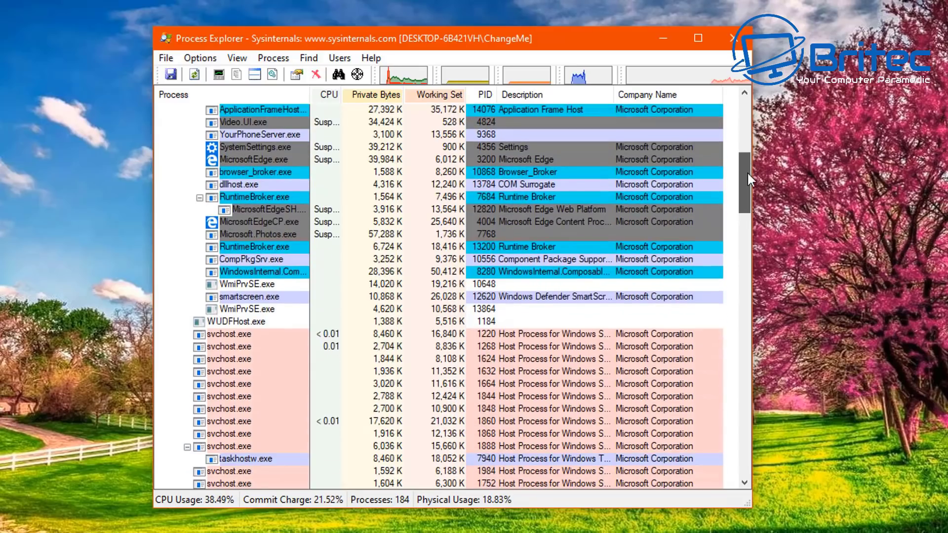
- Select the Image Path, Verified Signer, Package Name and VirusTotal columns for the process view
click(237, 58)
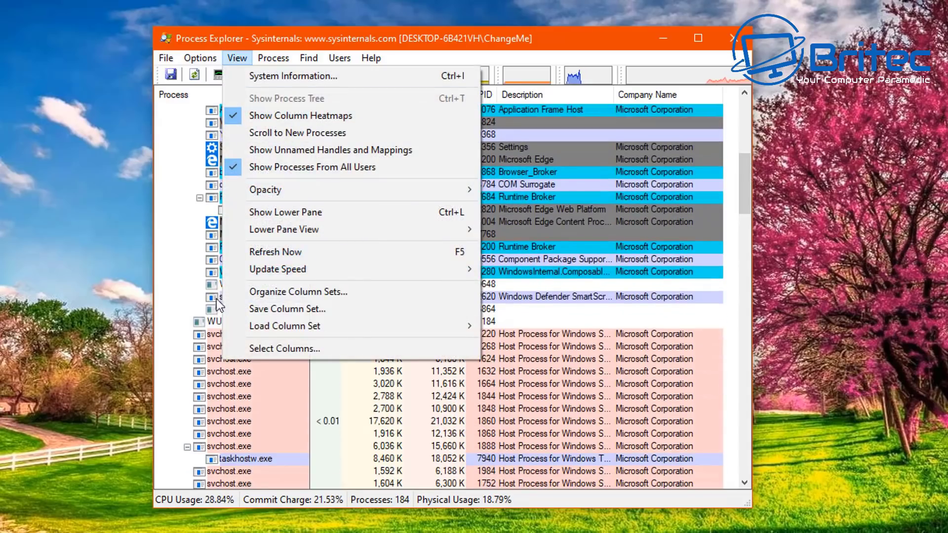
click(267, 348)
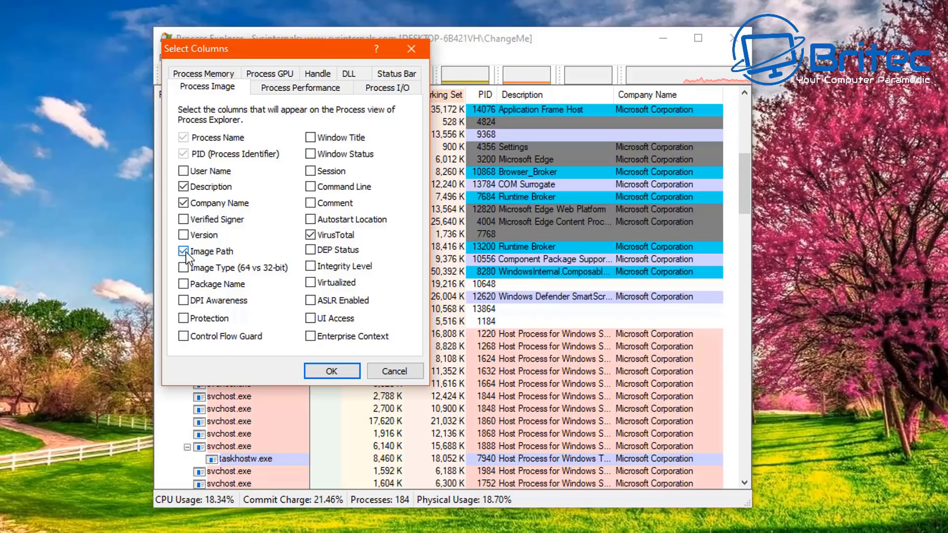
click(185, 221)
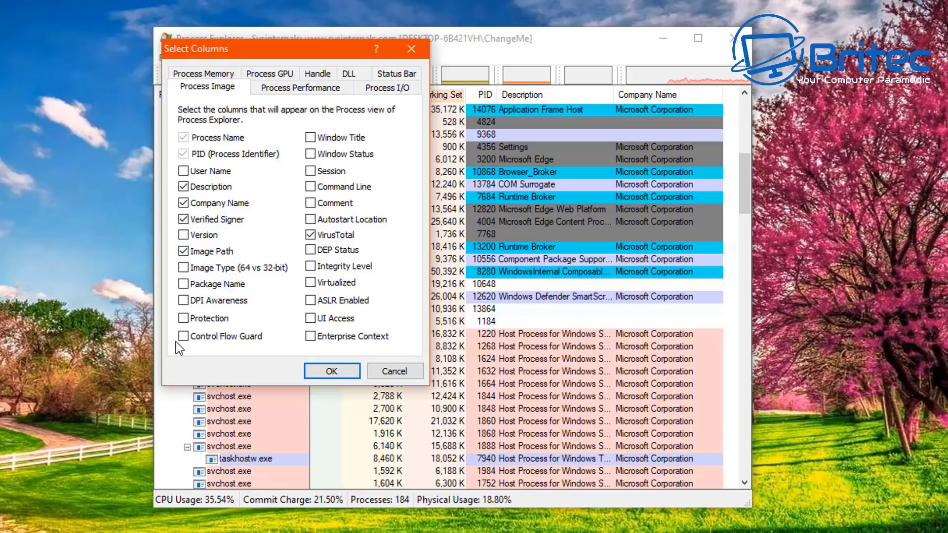
click(183, 286)
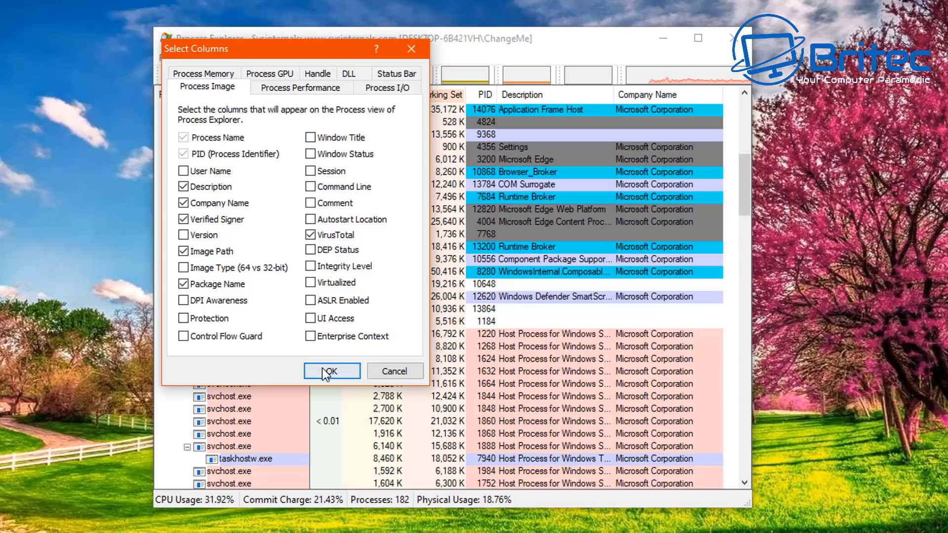
- Review the process memory columns and select the Threads and Process Timeline performance columns
click(202, 75)
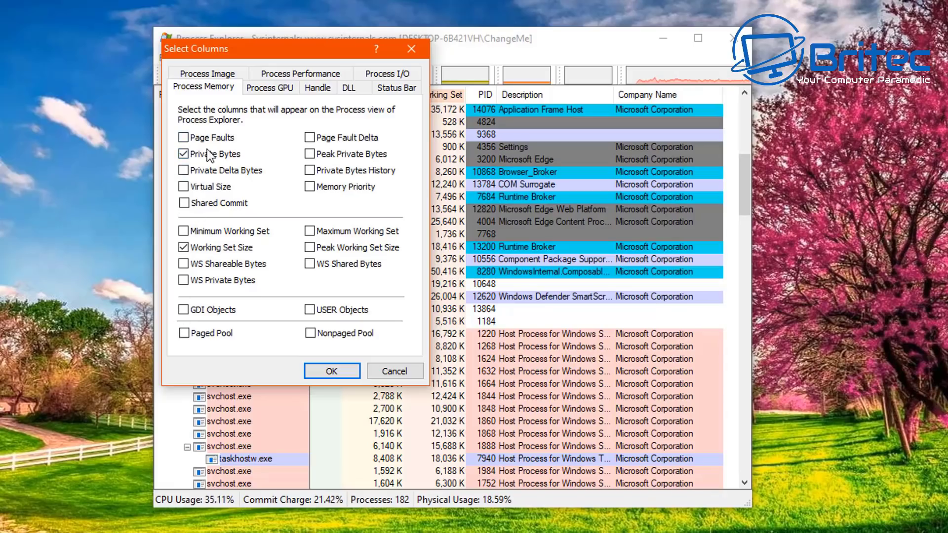
click(254, 93)
click(260, 77)
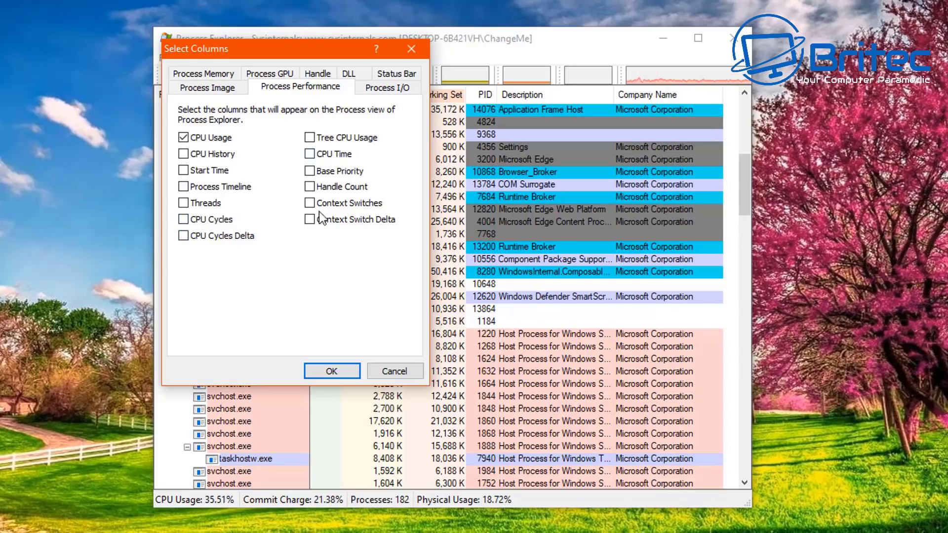
click(181, 205)
click(183, 186)
- Select the Reads and Writes columns for process I/O
click(374, 90)
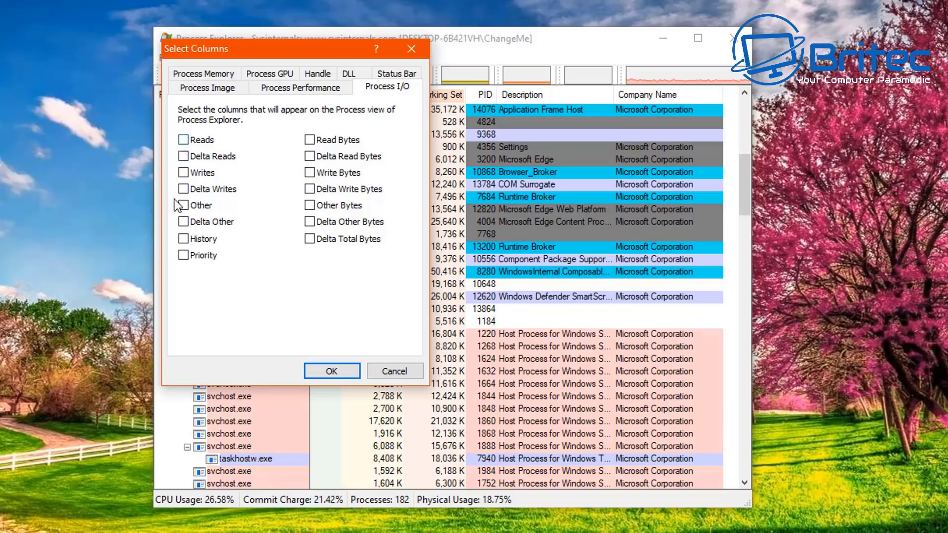
click(184, 140)
click(184, 173)
- Select the Verified Signer and VirusTotal columns for the DLL view and apply the column selection
click(342, 76)
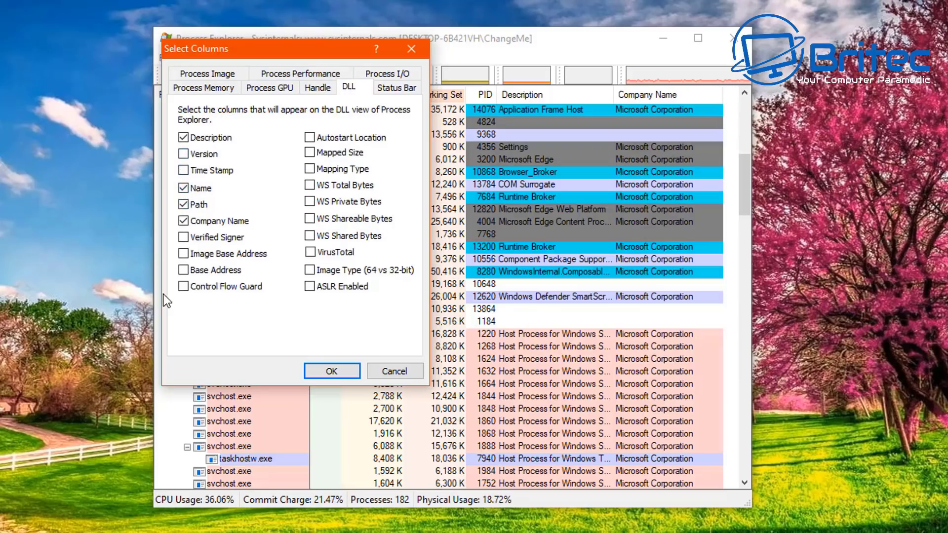
click(184, 237)
click(311, 252)
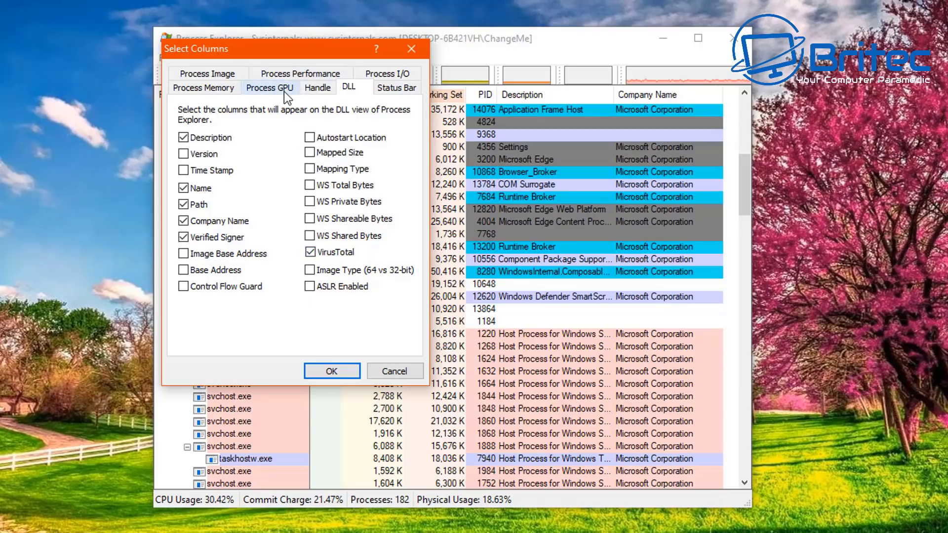
click(317, 94)
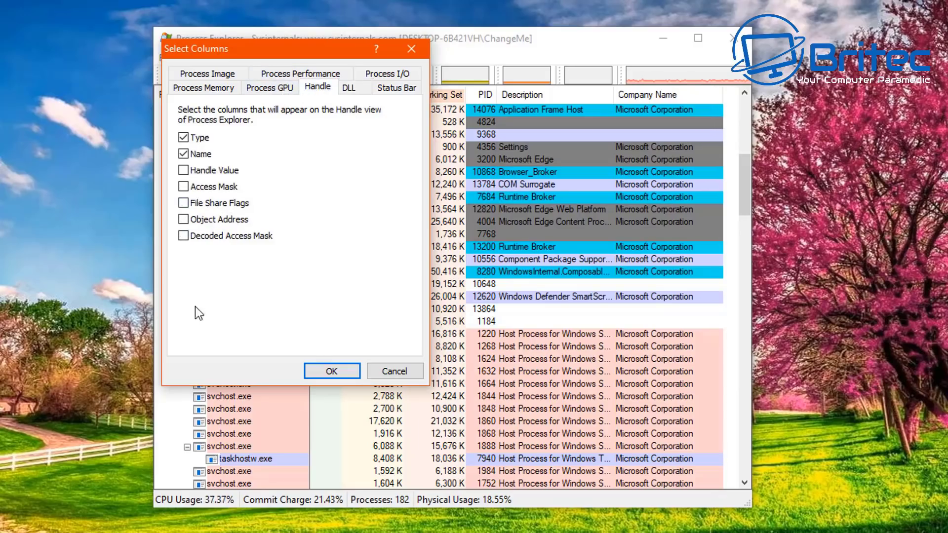
click(328, 371)
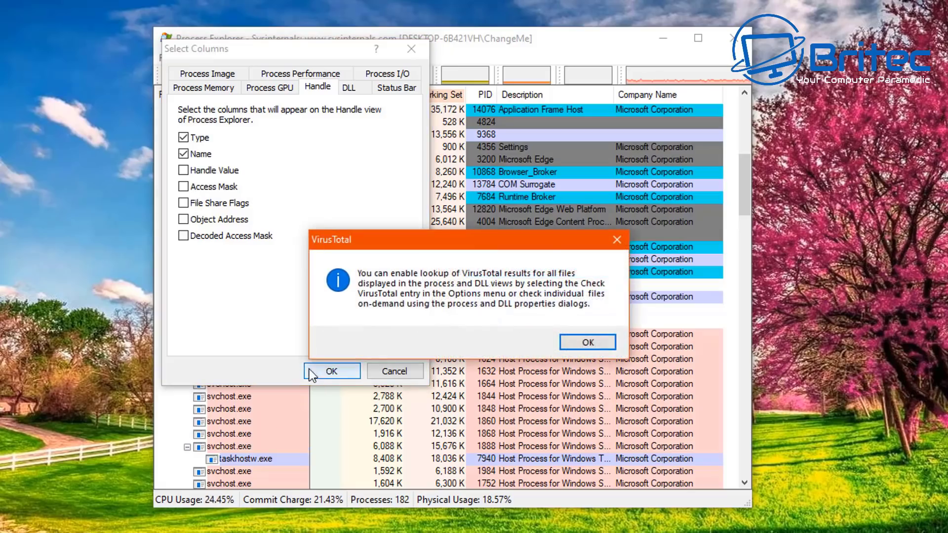
click(588, 342)
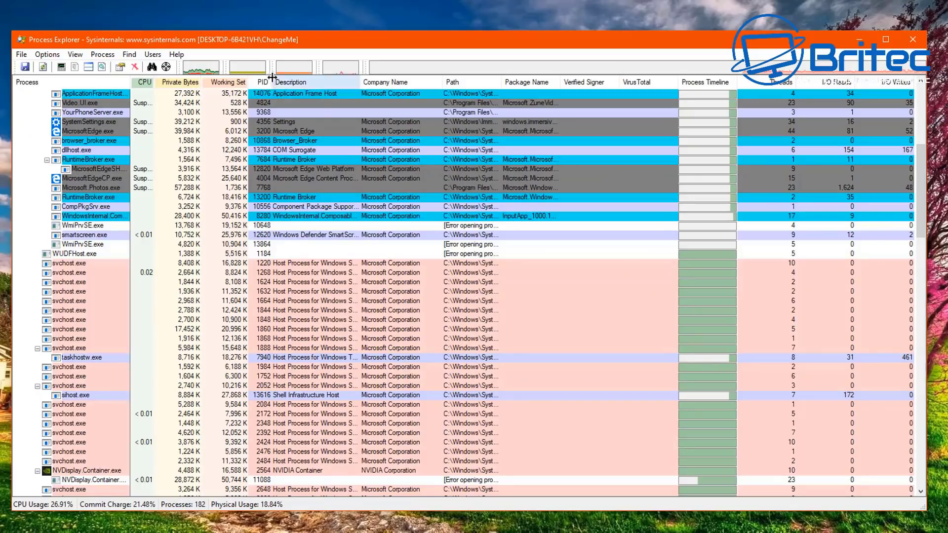
- Show DLLs in the lower pane and shrink that pane to give the process list more room
click(237, 58)
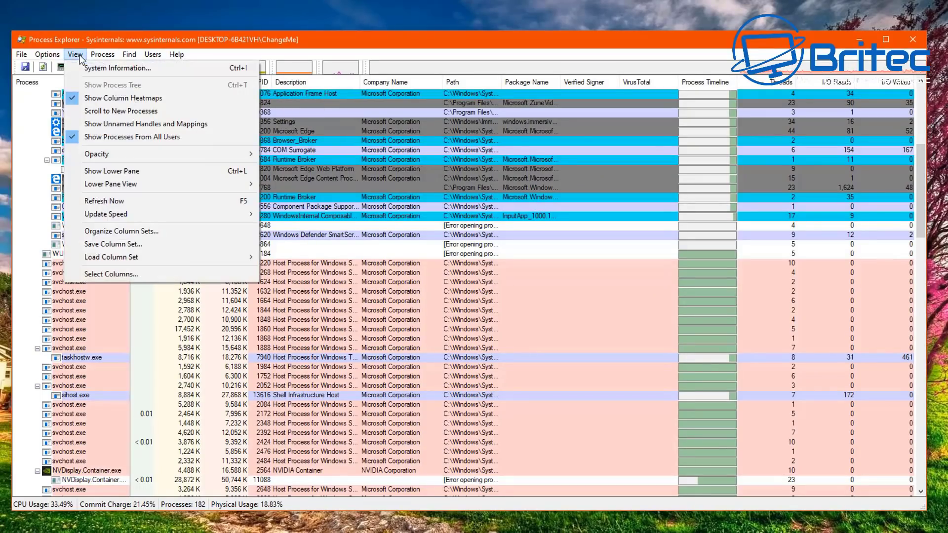
mouse_move(109, 257)
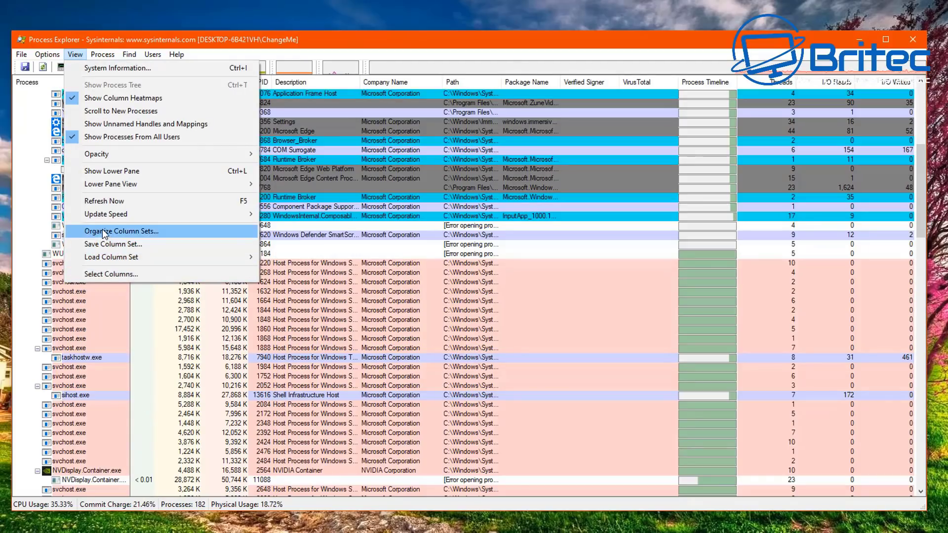
mouse_move(115, 185)
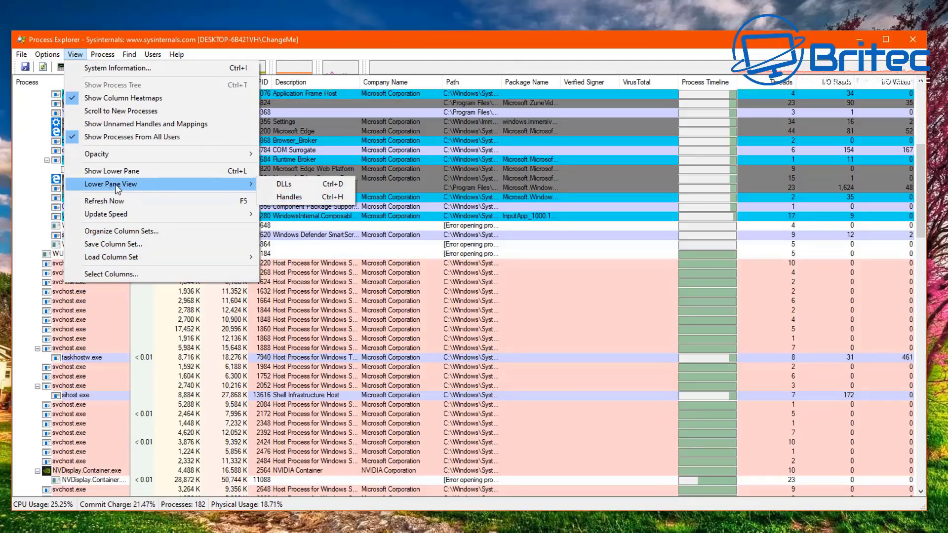
click(283, 185)
drag(178, 280, 178, 388)
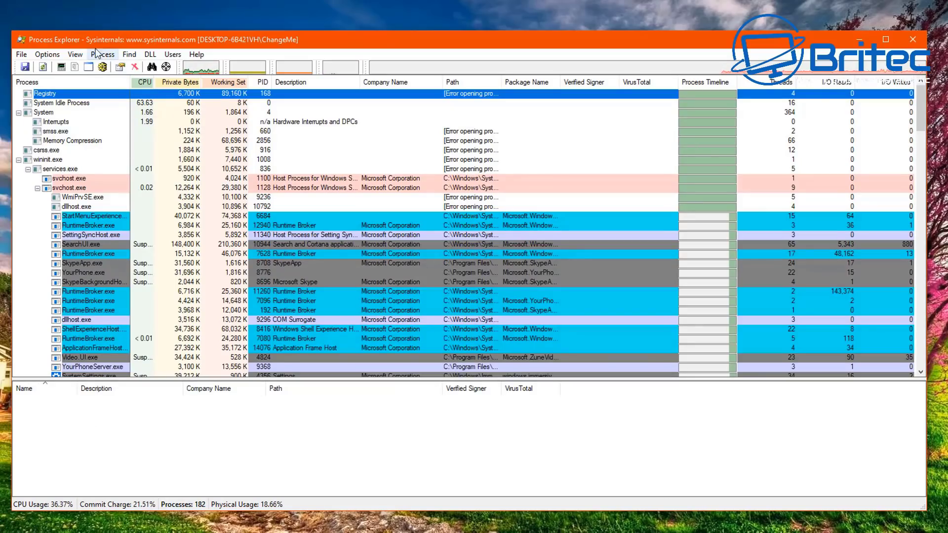
- Check WavesTBSvc64.exe on VirusTotal, agreeing to the VirusTotal terms of service
scroll(84, 121, down, 20)
right_click(84, 121)
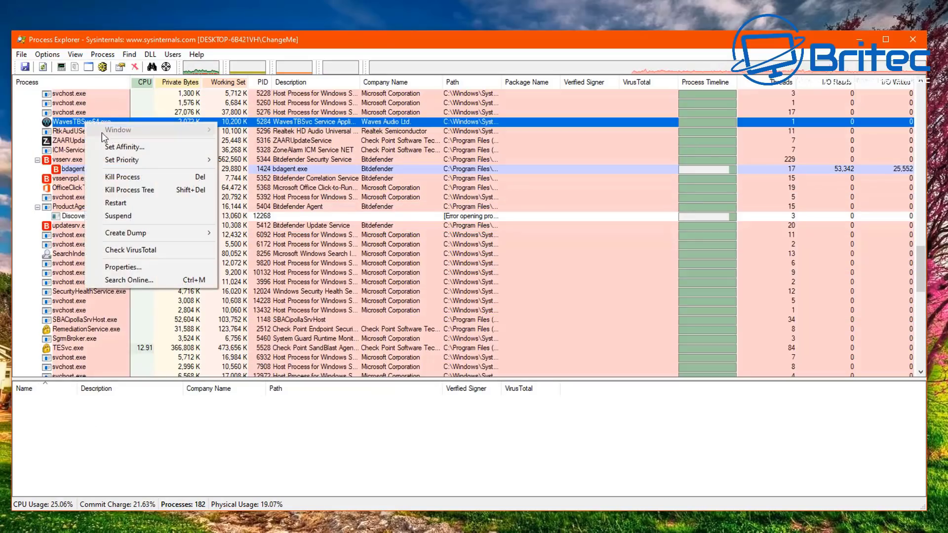
click(148, 251)
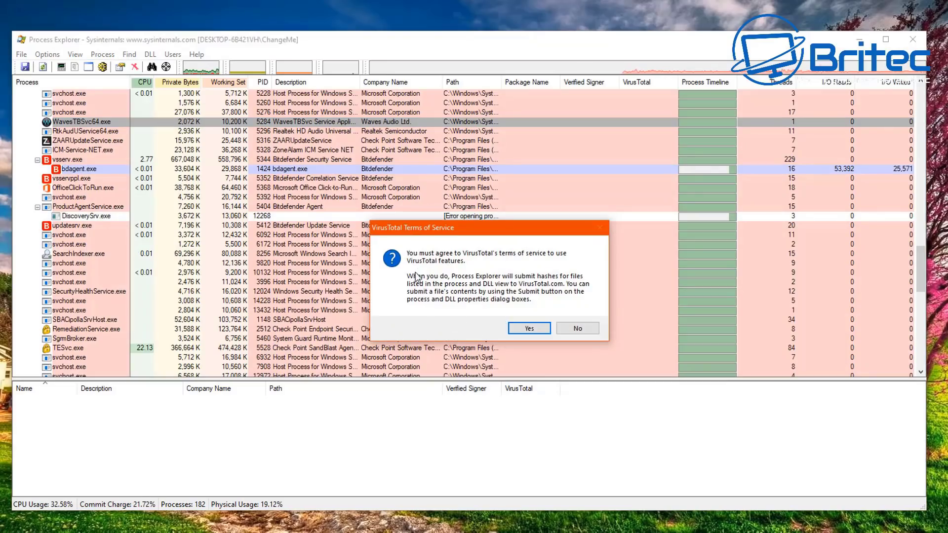
click(535, 331)
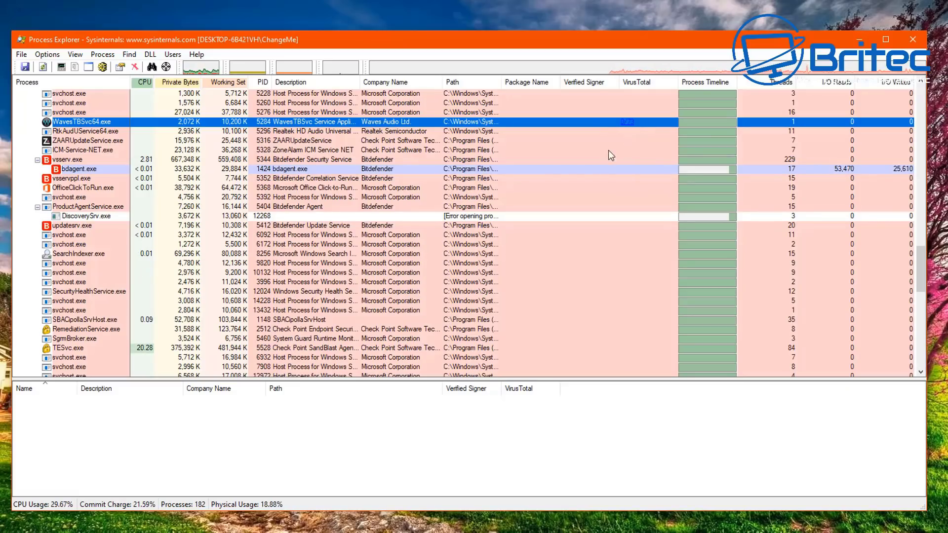
- Select the RtkAudUService64.exe process and view the actions available for it
click(108, 131)
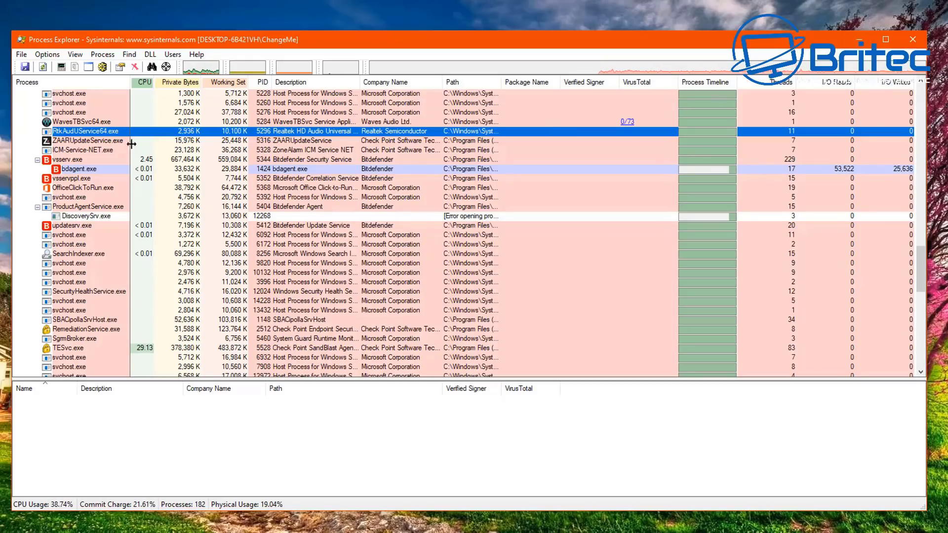
right_click(84, 131)
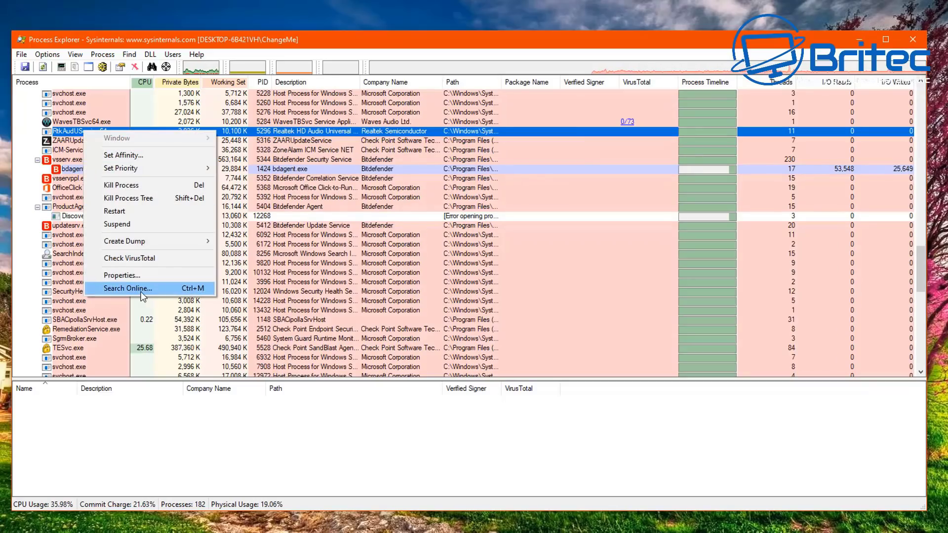
mouse_move(151, 245)
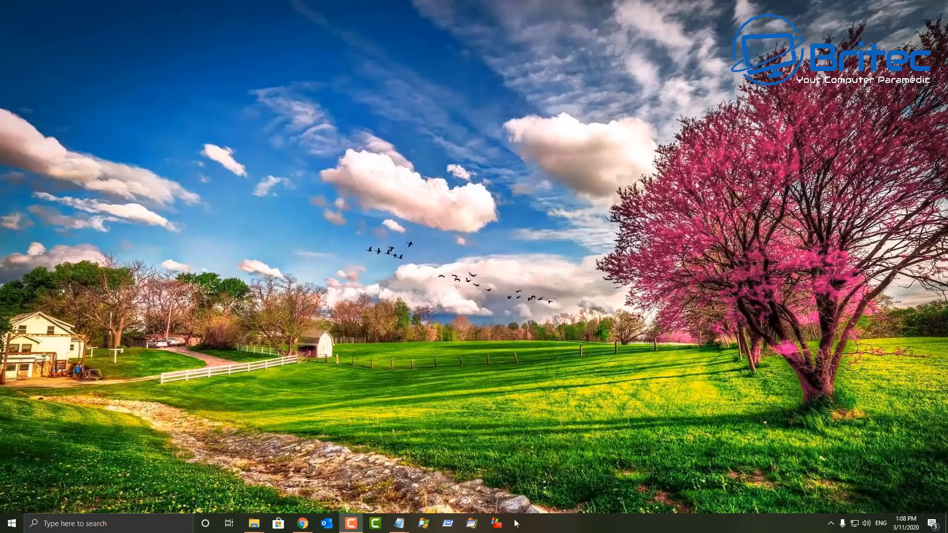
- Switch to Autoruns and check the Spotify startup entry on VirusTotal
click(448, 524)
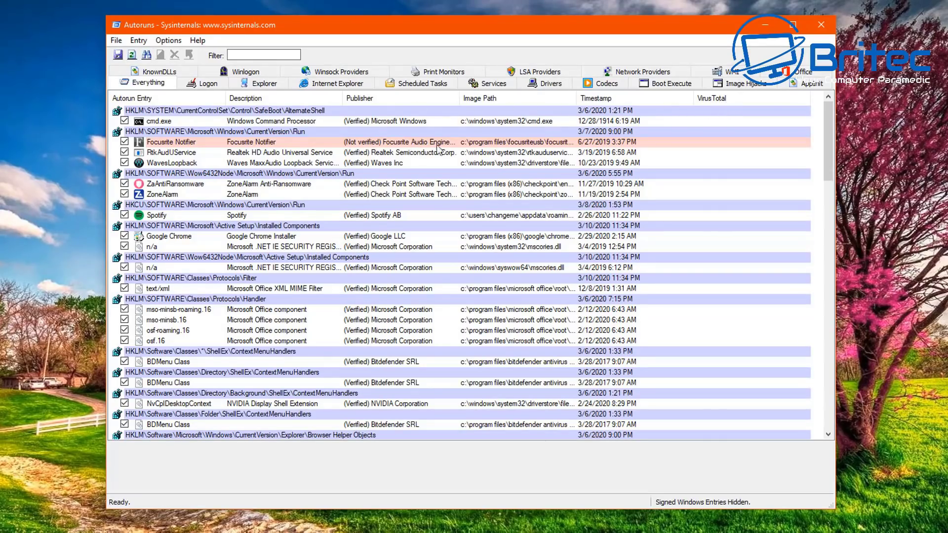
click(153, 216)
right_click(153, 219)
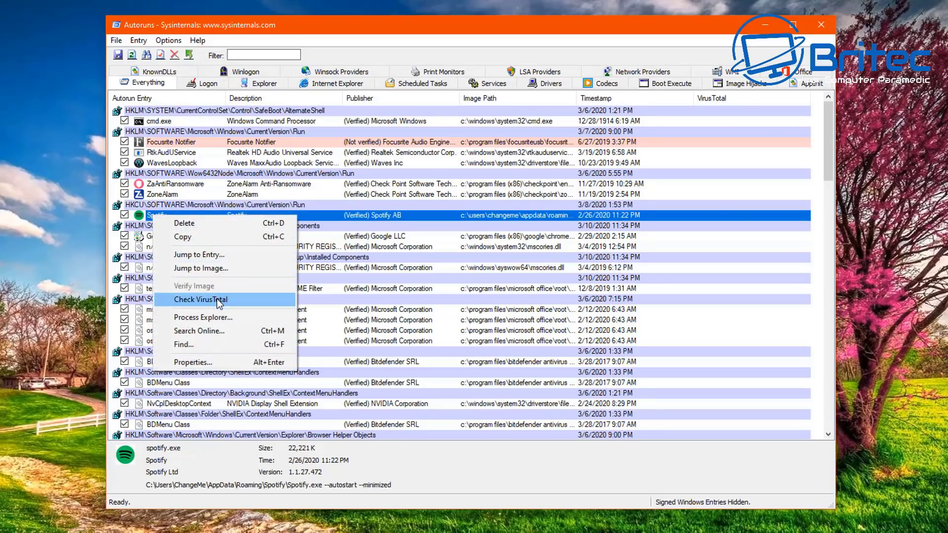
click(218, 300)
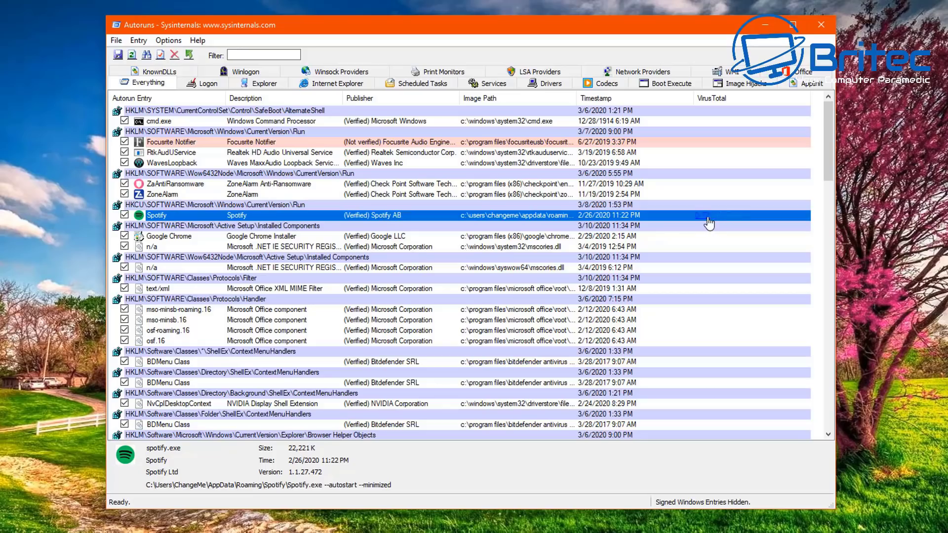
- Try to jump to the HKLM Active Setup\Installed Components key in Regedit, and relaunch Autoruns as administrator
key(Down)
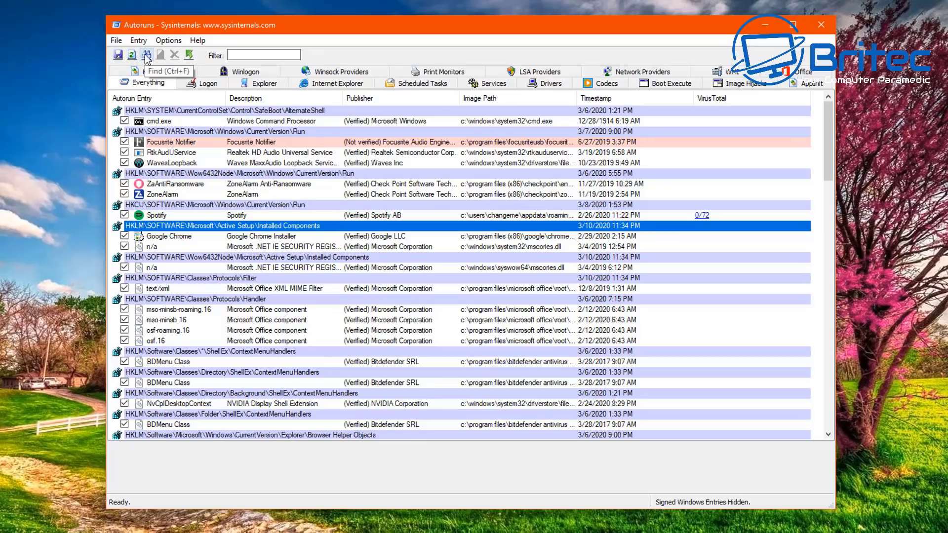
click(189, 56)
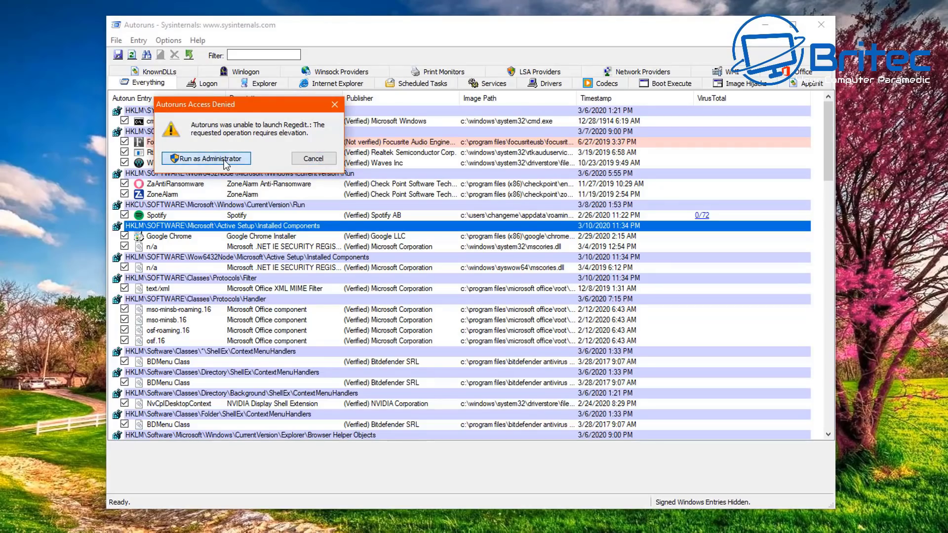
click(225, 158)
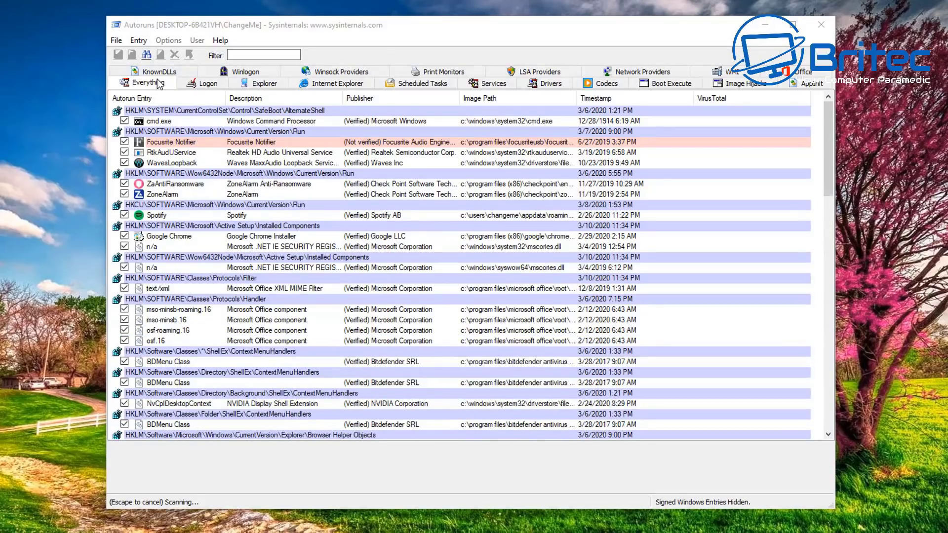
- List only the logon entries and try to show the Spotify entry in Process Explorer, dismissing the message and closing the extra window
click(202, 87)
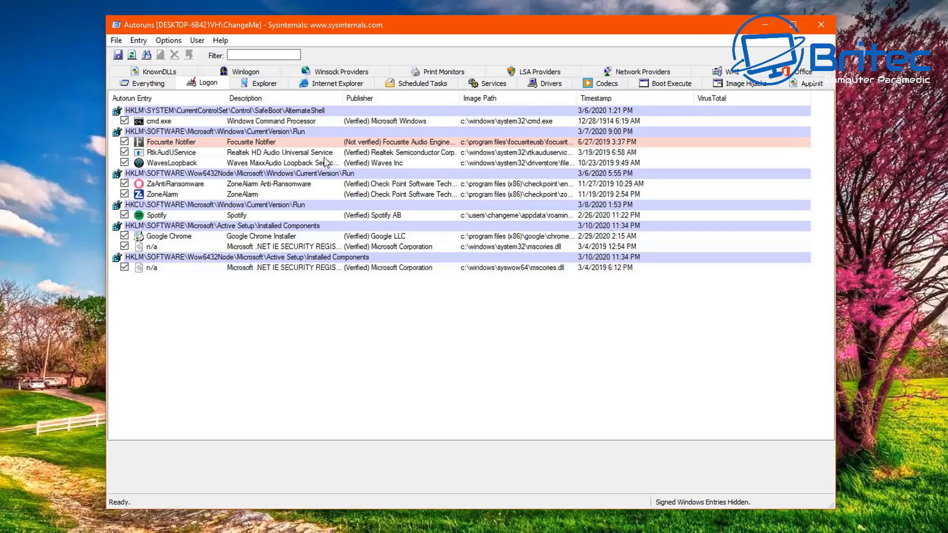
click(155, 218)
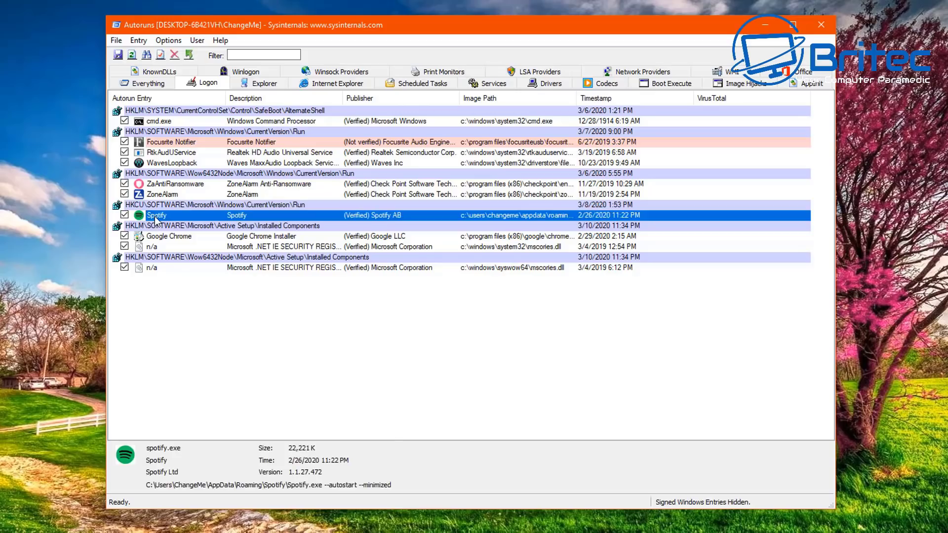
right_click(429, 217)
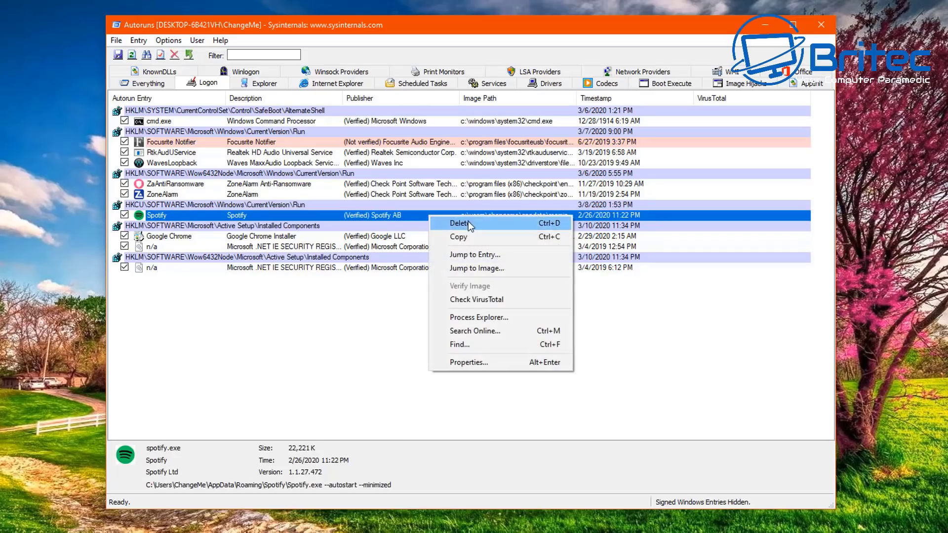
click(482, 319)
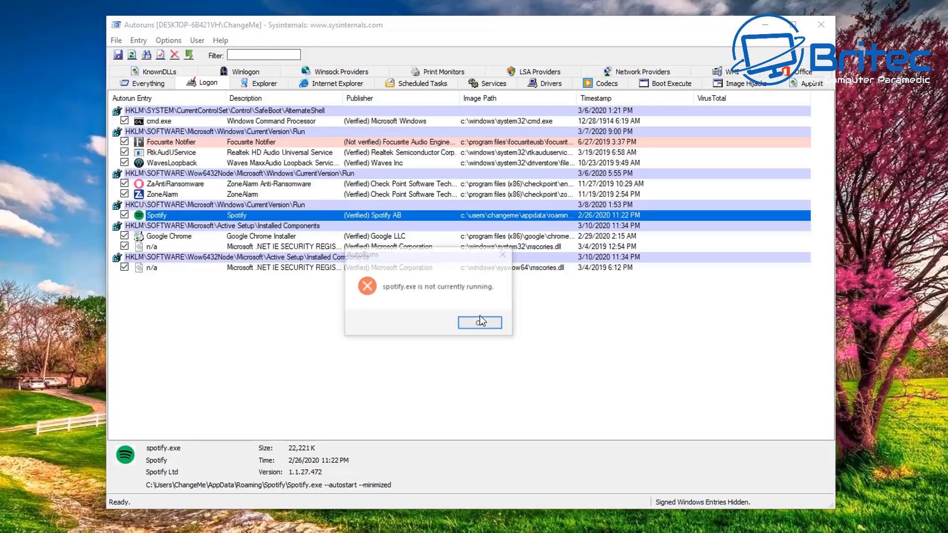
click(482, 322)
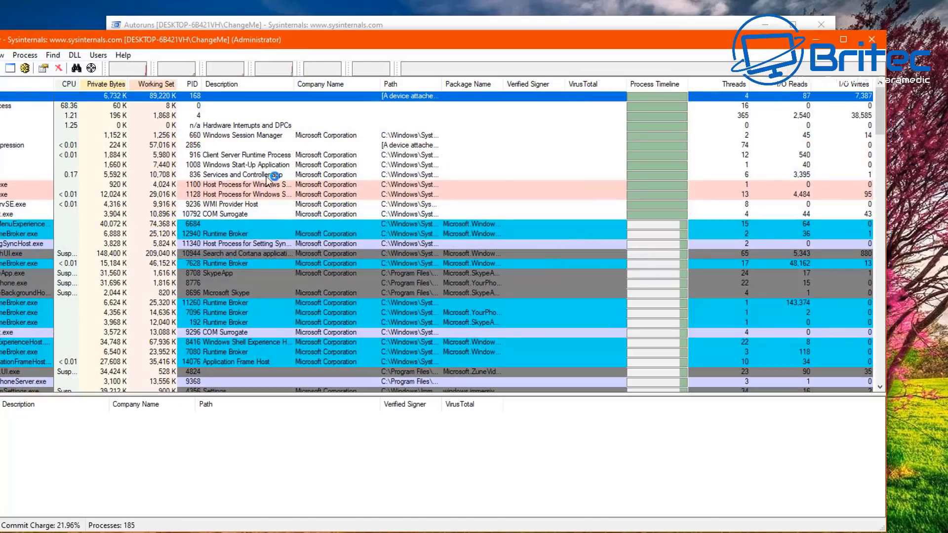
click(870, 42)
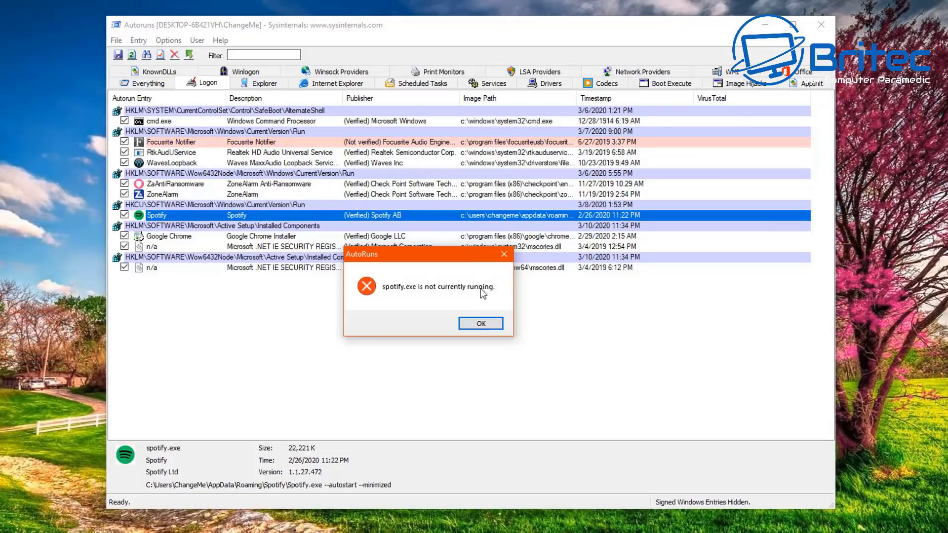
click(481, 323)
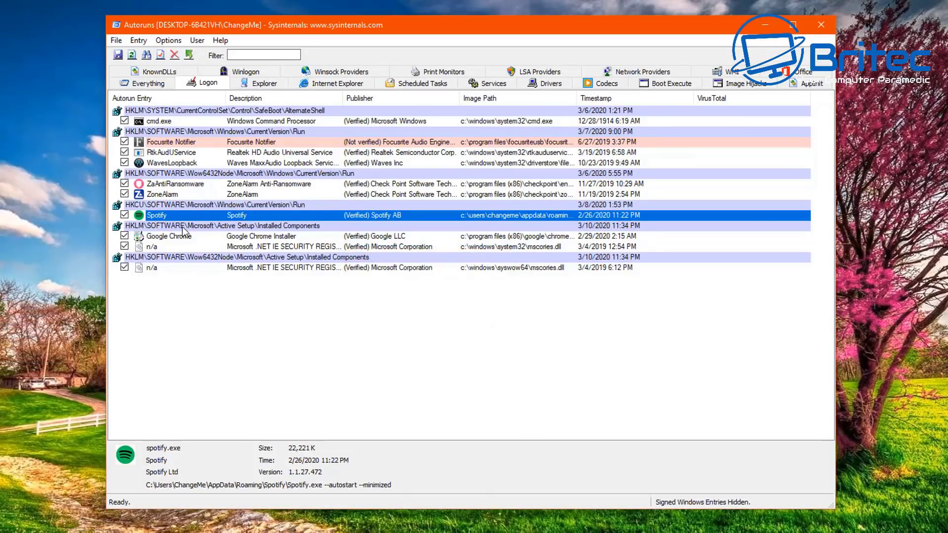
- Examine the mscories.dll logon entry, the Explorer, Internet Explorer, Winsock, Print Monitors, LSA and Network Providers categories, and the iexplore.exe image hijack entry
click(164, 246)
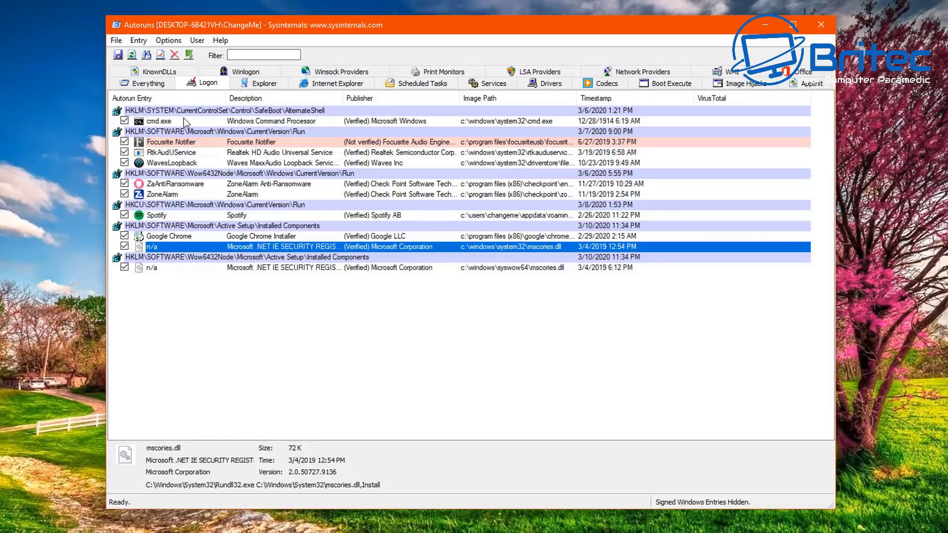
click(254, 83)
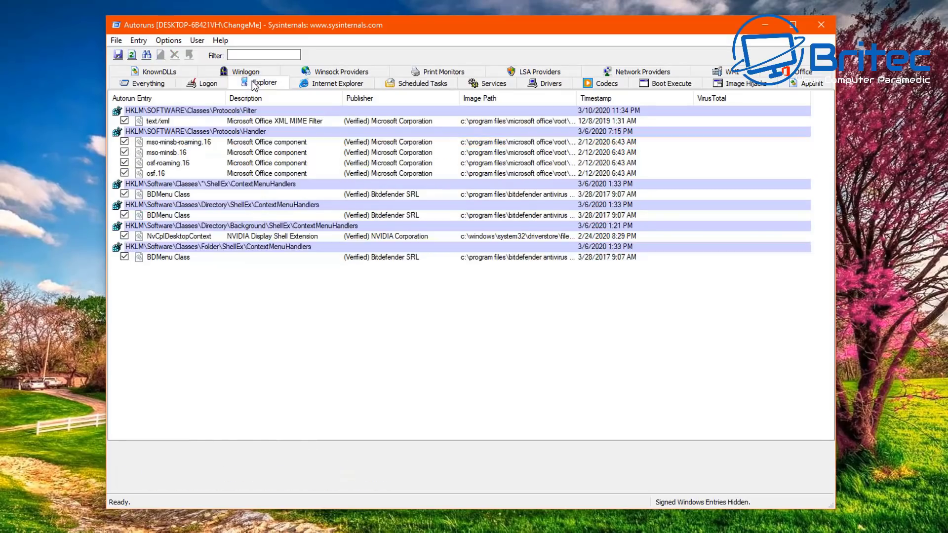
click(326, 83)
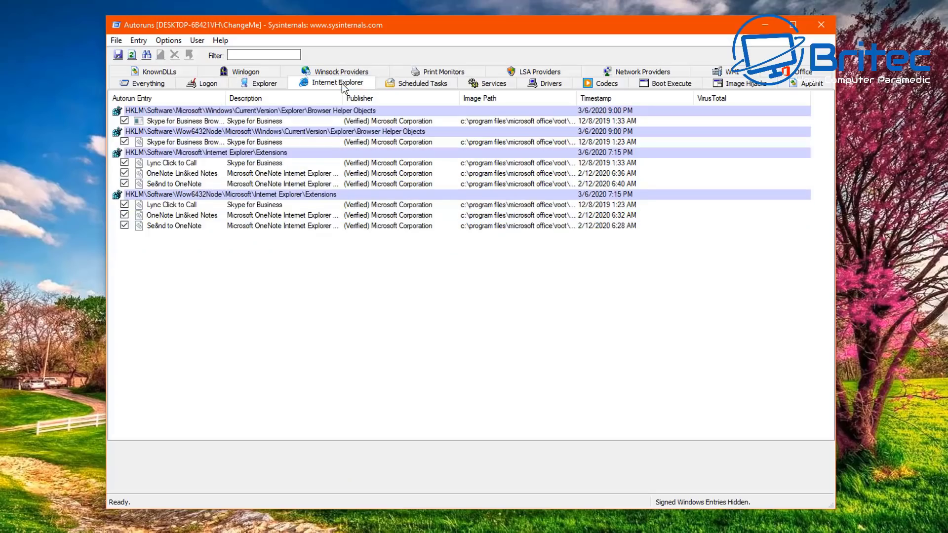
click(337, 72)
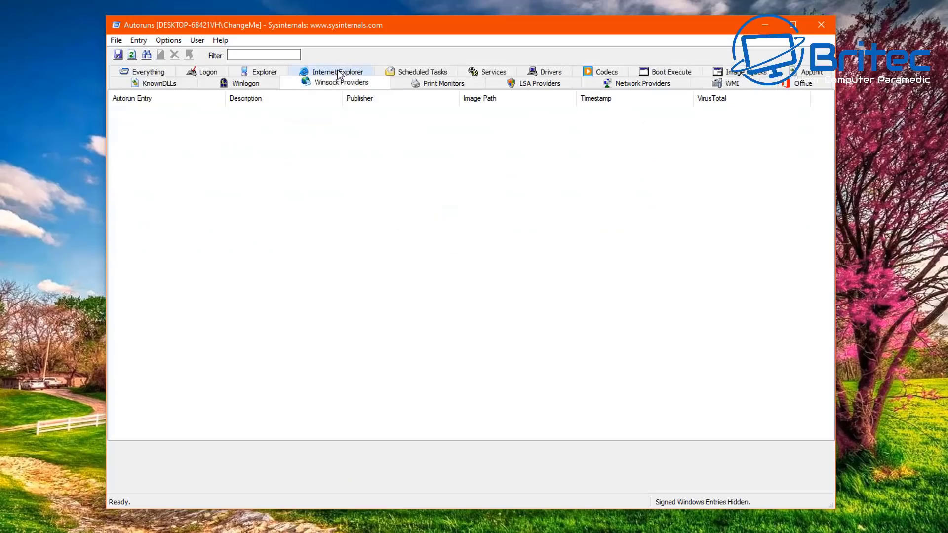
click(439, 84)
click(540, 83)
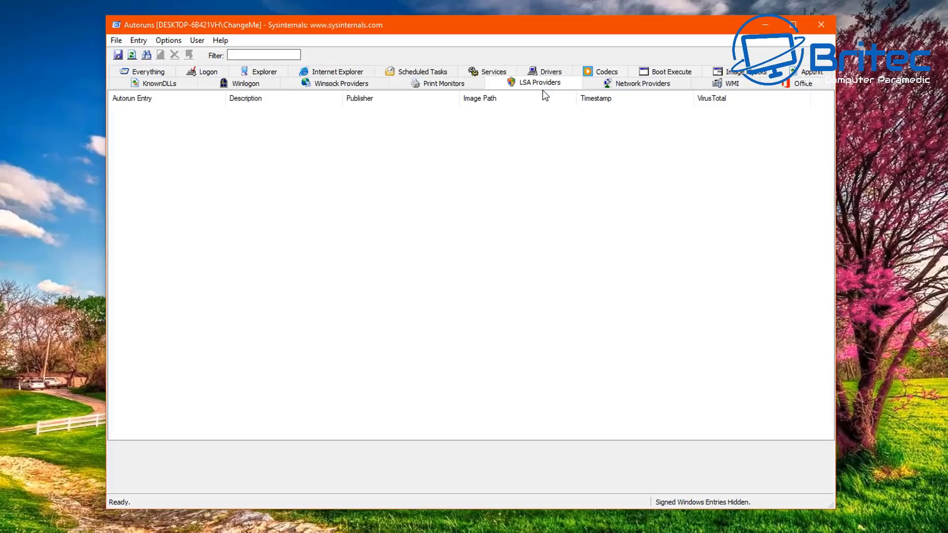
click(627, 84)
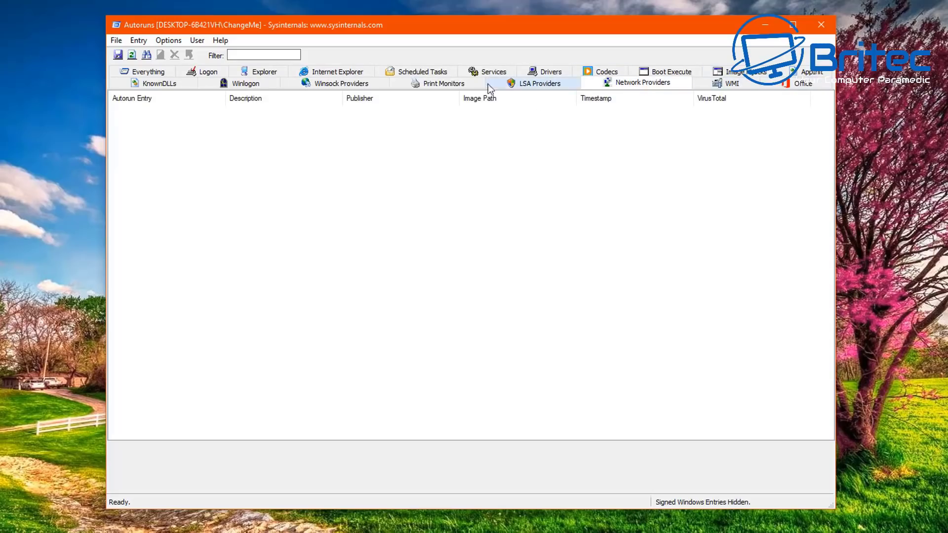
click(731, 74)
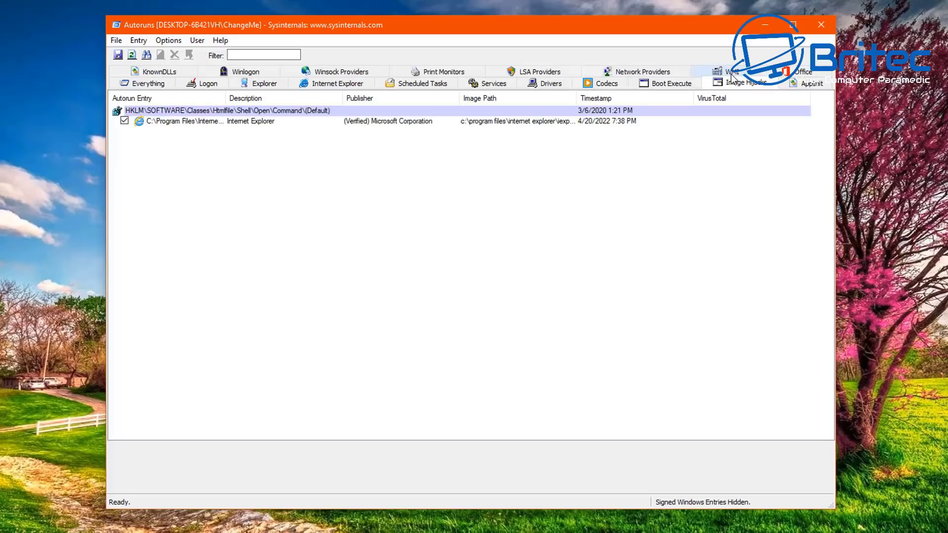
click(190, 121)
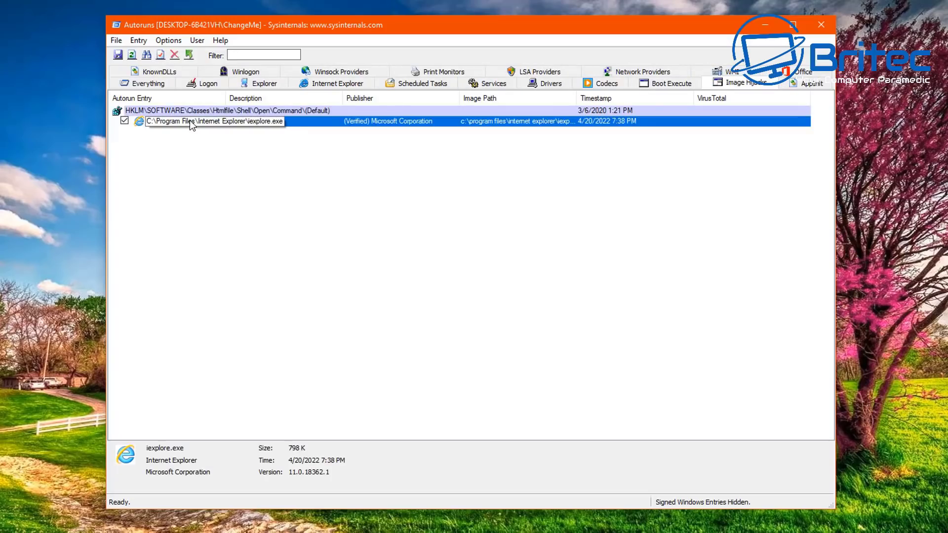
- Return to the logon entries and review the display options and the user accounts whose entries can be listed
click(184, 86)
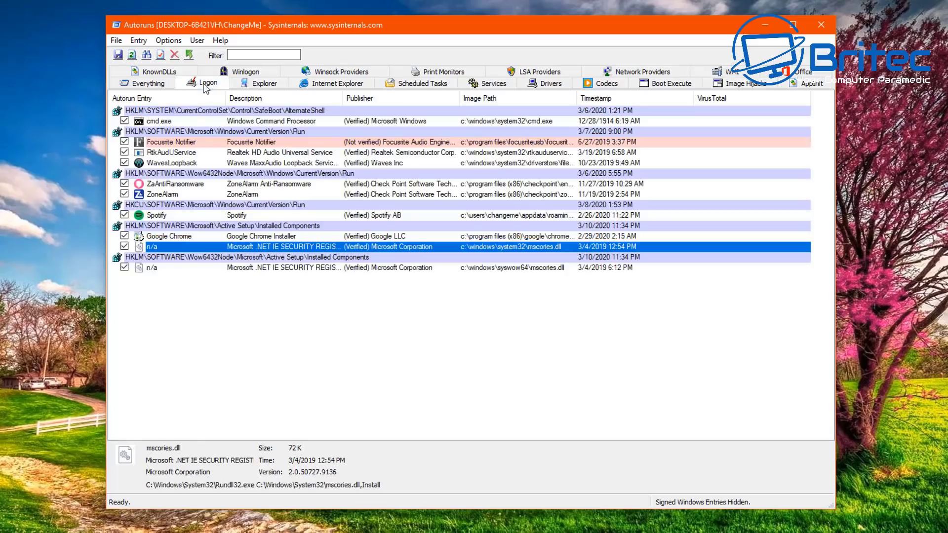
click(177, 41)
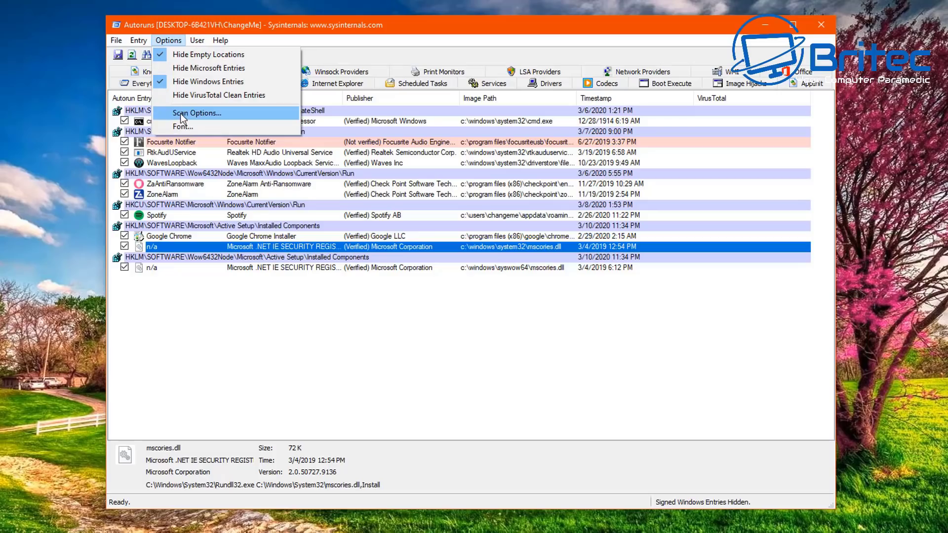
mouse_move(198, 44)
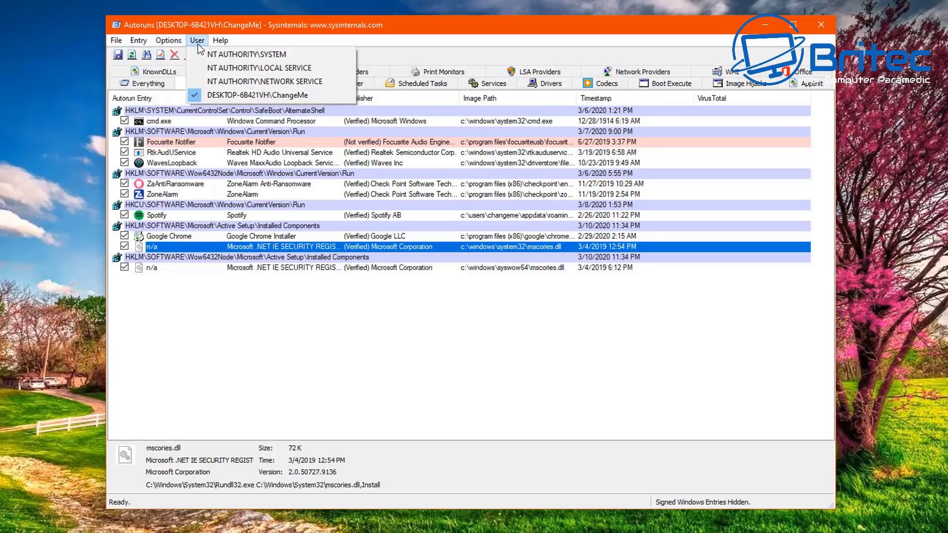
click(257, 95)
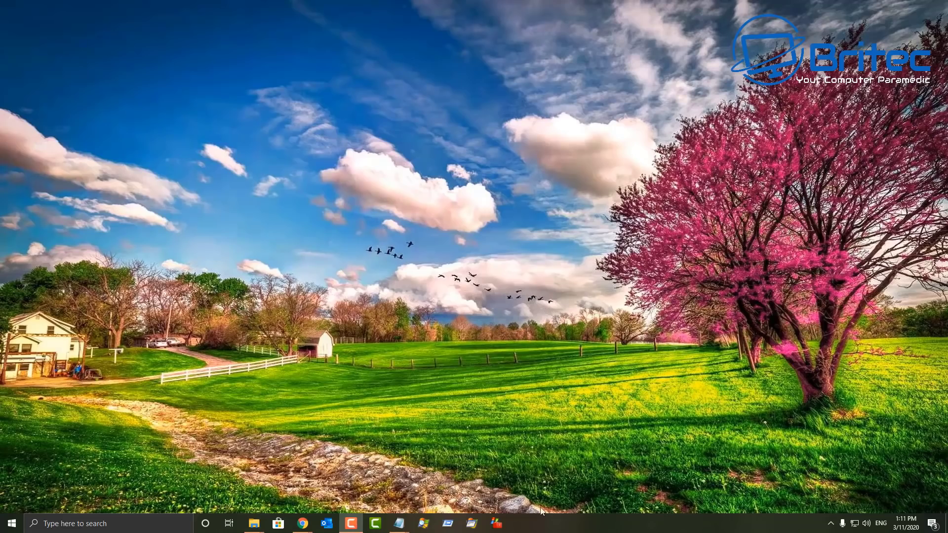
- Launch Process Monitor, agree to its license terms, and reposition and enlarge its window
click(474, 520)
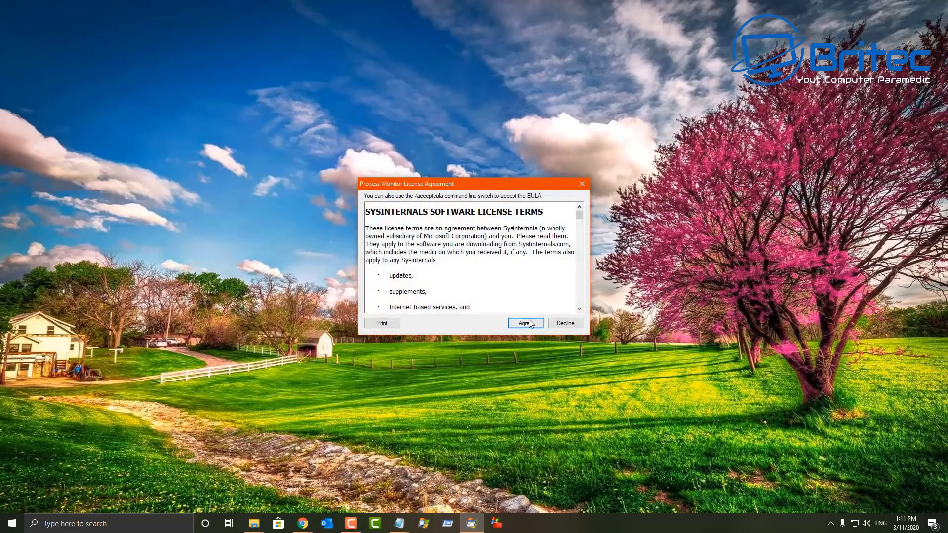
click(525, 323)
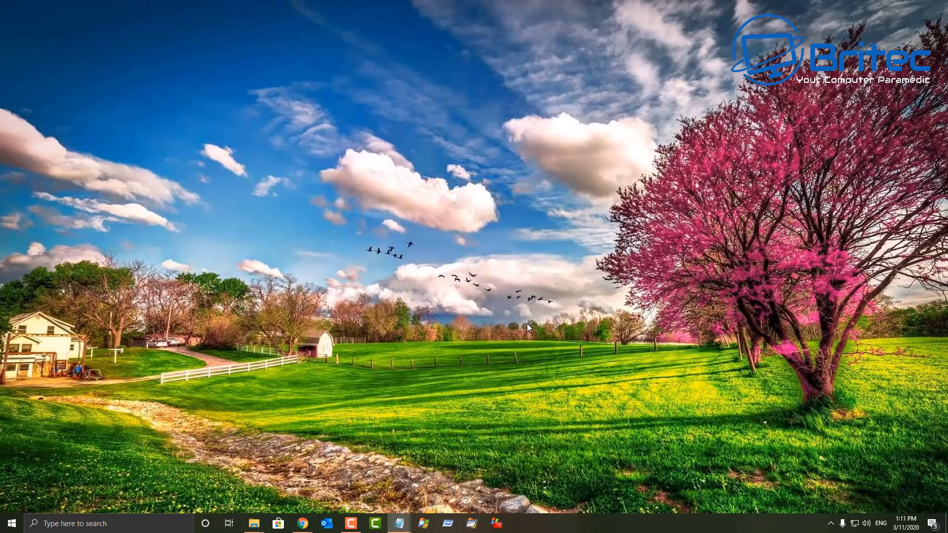
drag(152, 103, 152, 53)
drag(289, 238, 636, 415)
drag(238, 55, 387, 71)
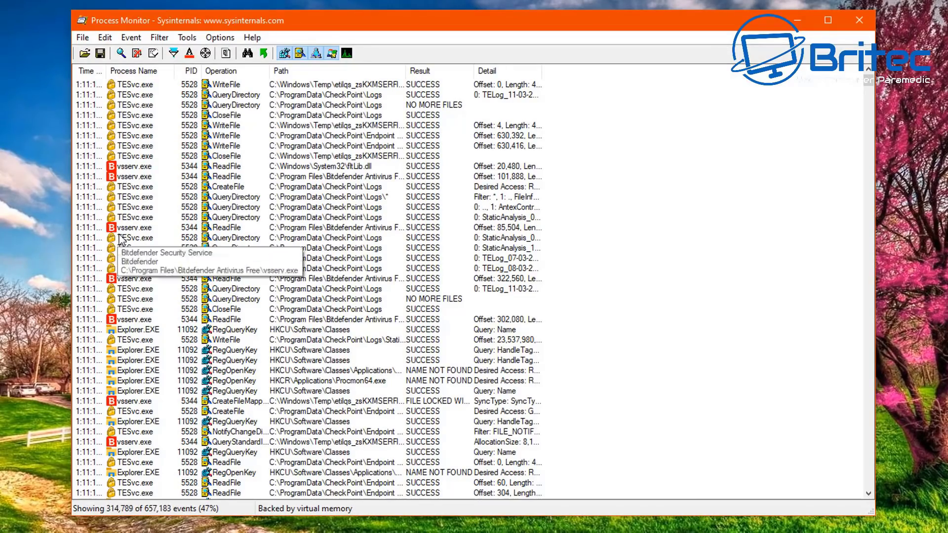
- Widen the Operation, PID and Detail columns of the event list
double_click(269, 71)
drag(201, 71, 238, 70)
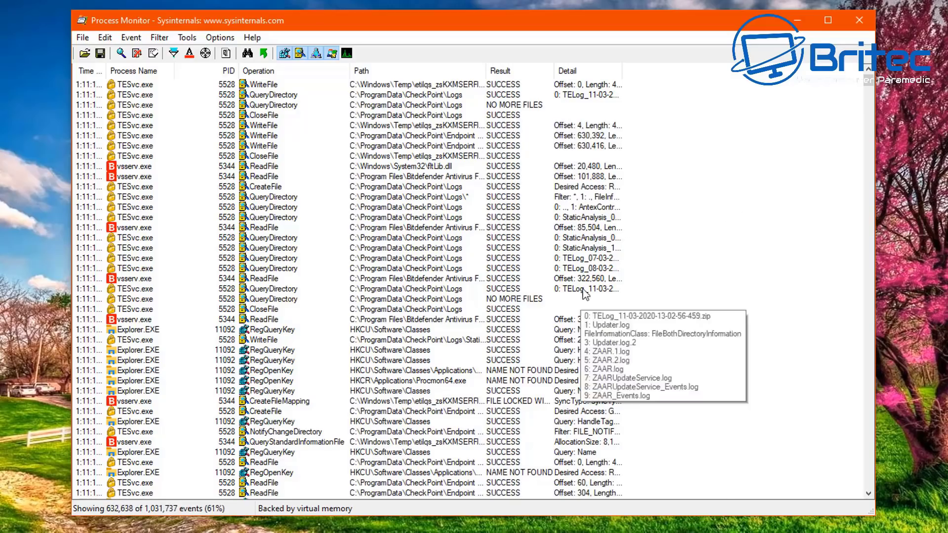
drag(622, 68, 743, 70)
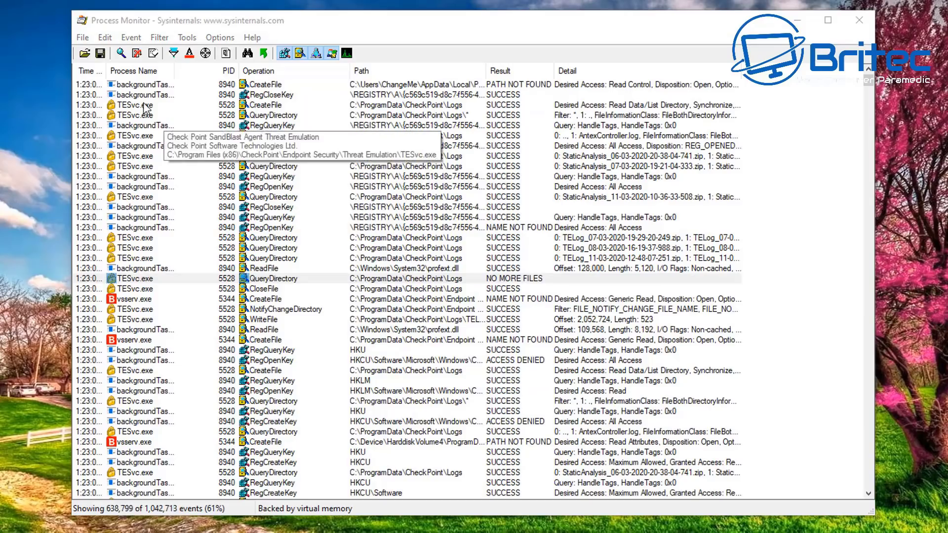
- Stop capturing events and examine the recorded file, registry and network activity throughout the list
click(121, 53)
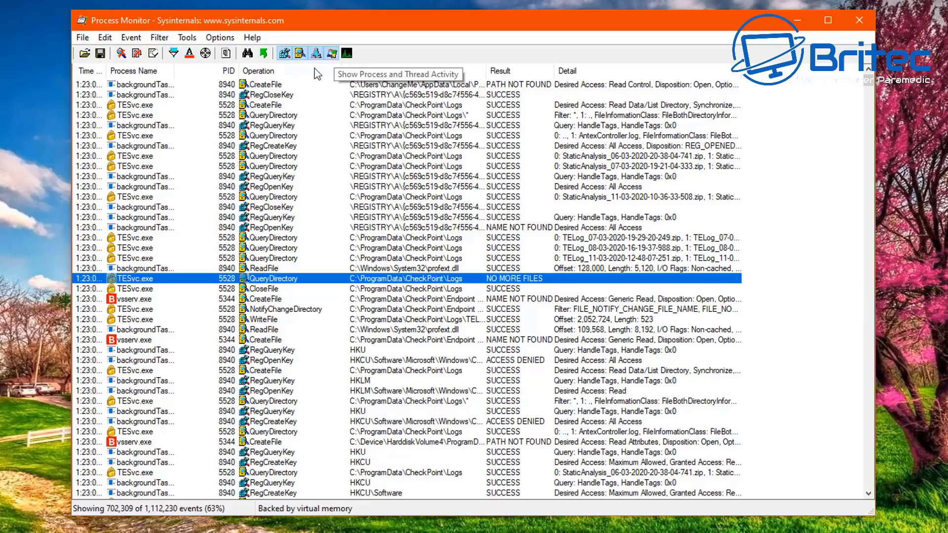
scroll(168, 229, down, 1)
scroll(168, 229, down, 5)
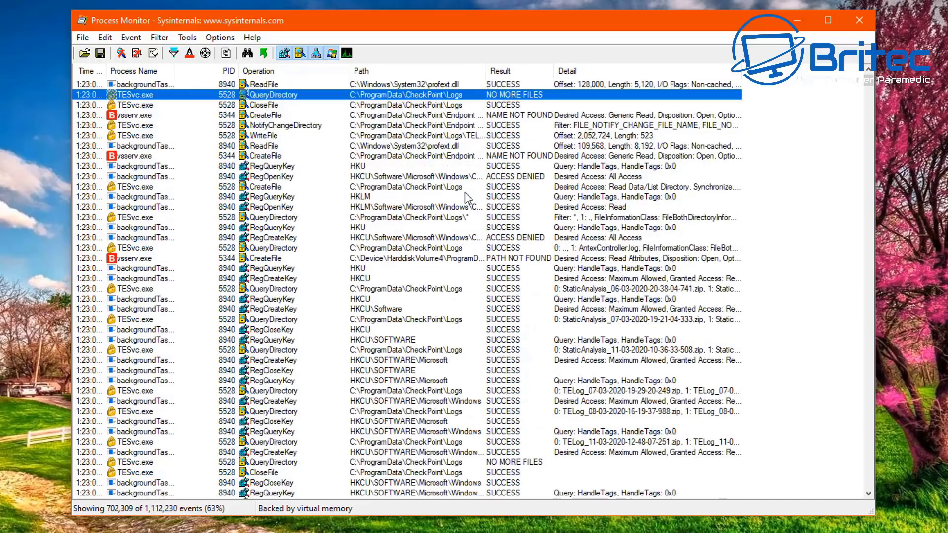
scroll(864, 84, down, 10)
click(867, 274)
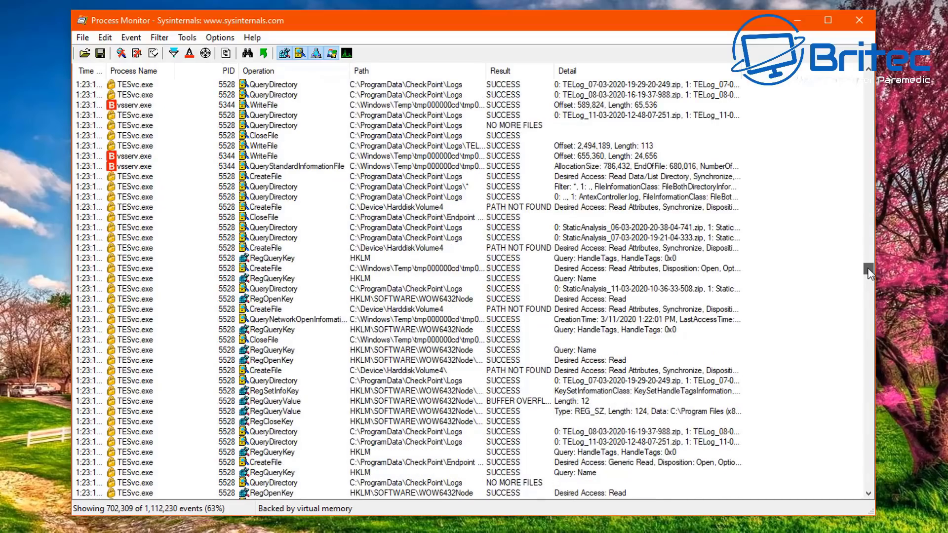
drag(869, 273, 871, 156)
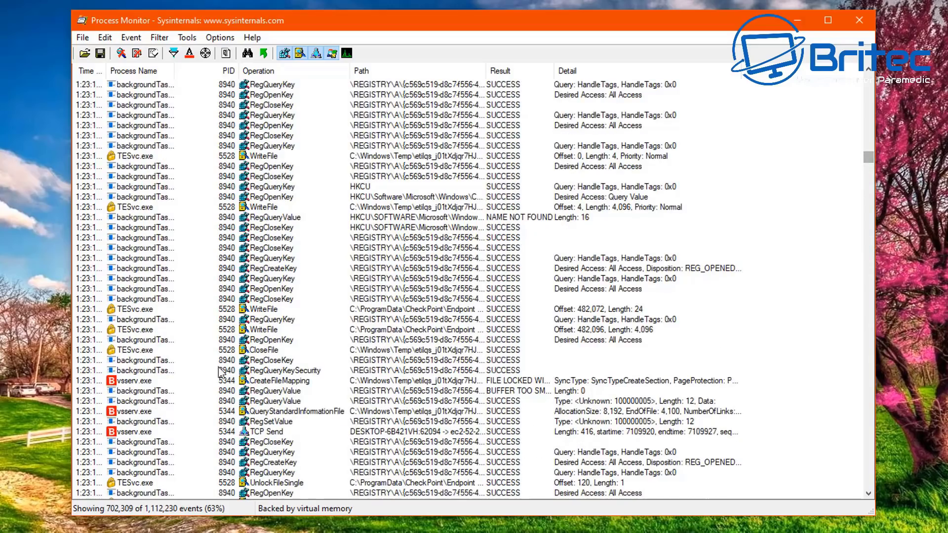
mouse_move(143, 388)
drag(870, 157, 870, 278)
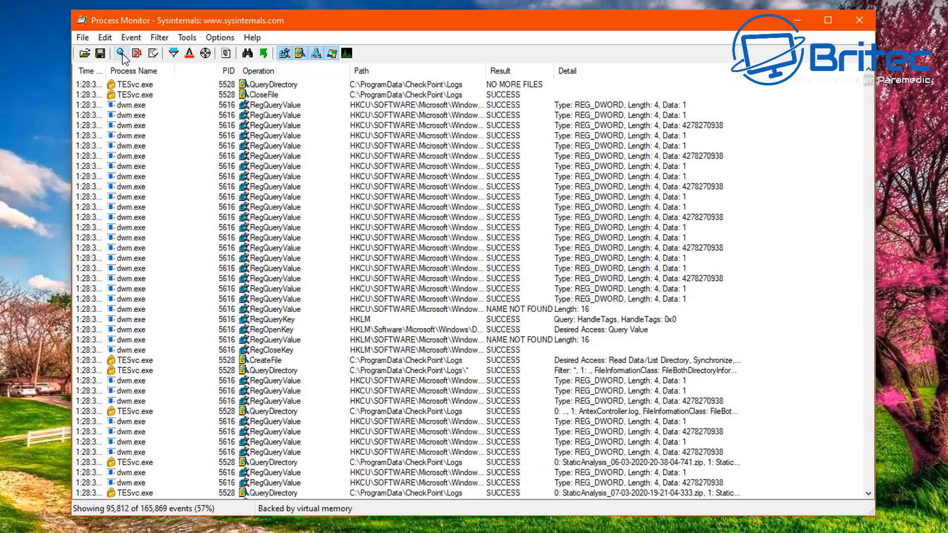
- Stop the event capture and exclude the TESvc.exe and dwm.exe processes from the event list
click(121, 54)
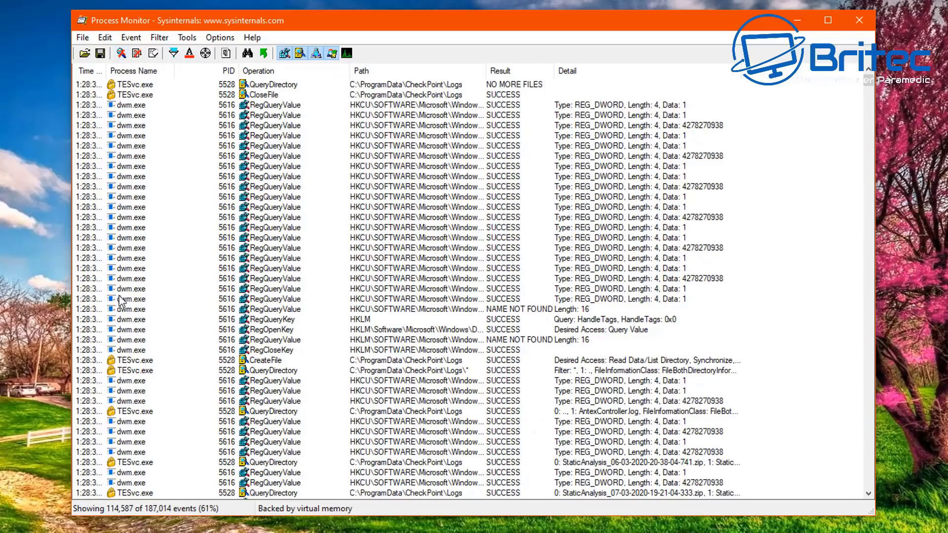
right_click(125, 361)
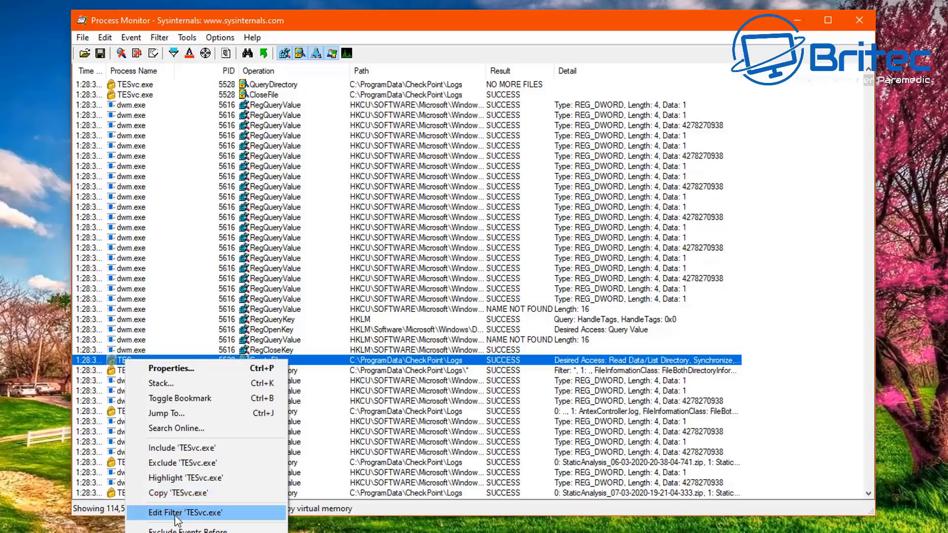
click(185, 464)
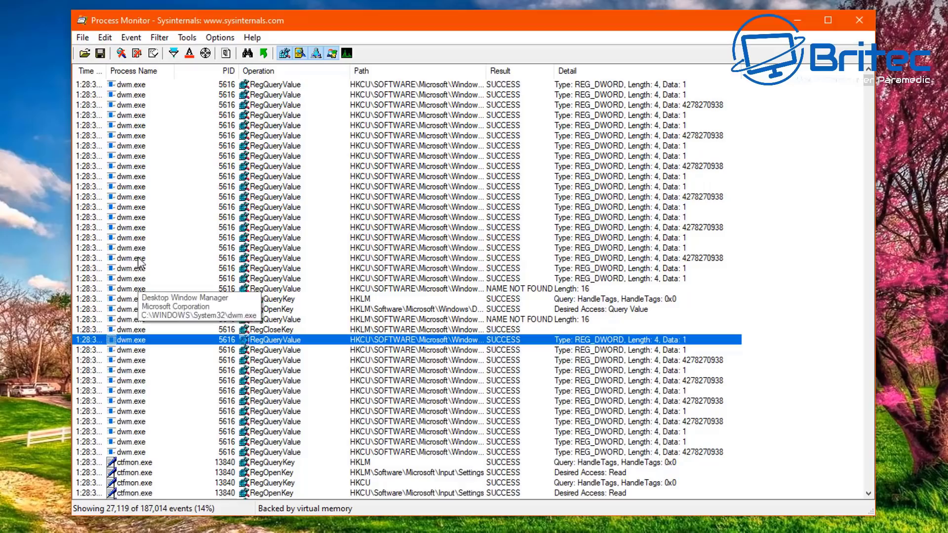
right_click(128, 116)
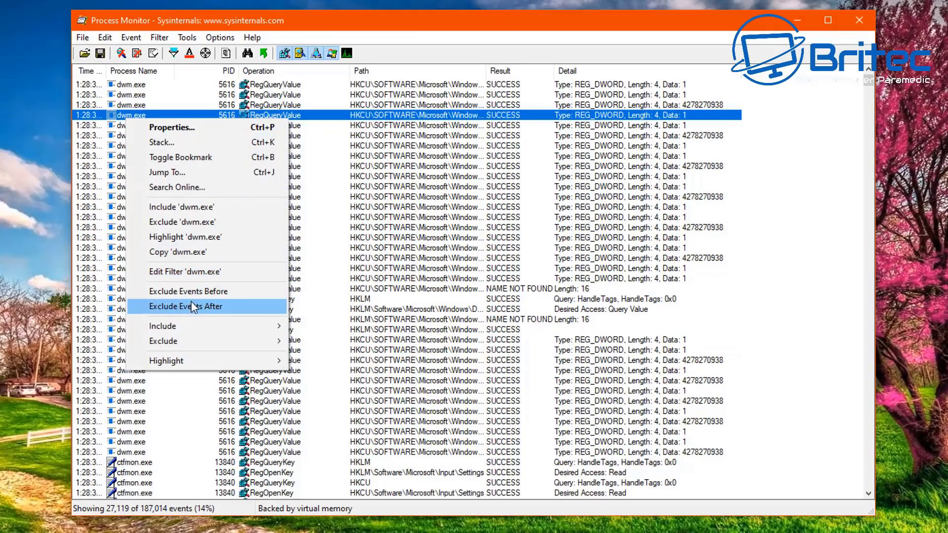
click(163, 224)
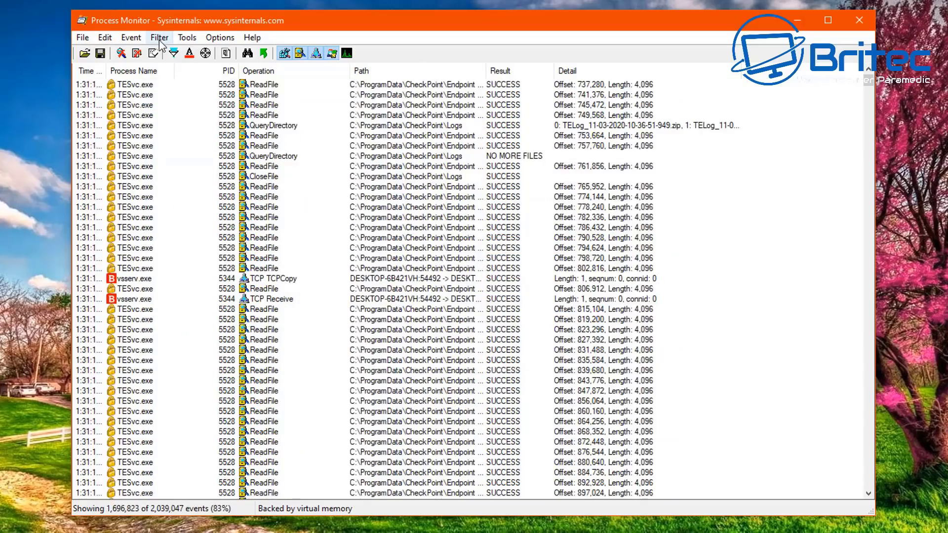
- Open the event filter settings and look through the PID values available for a condition
click(160, 38)
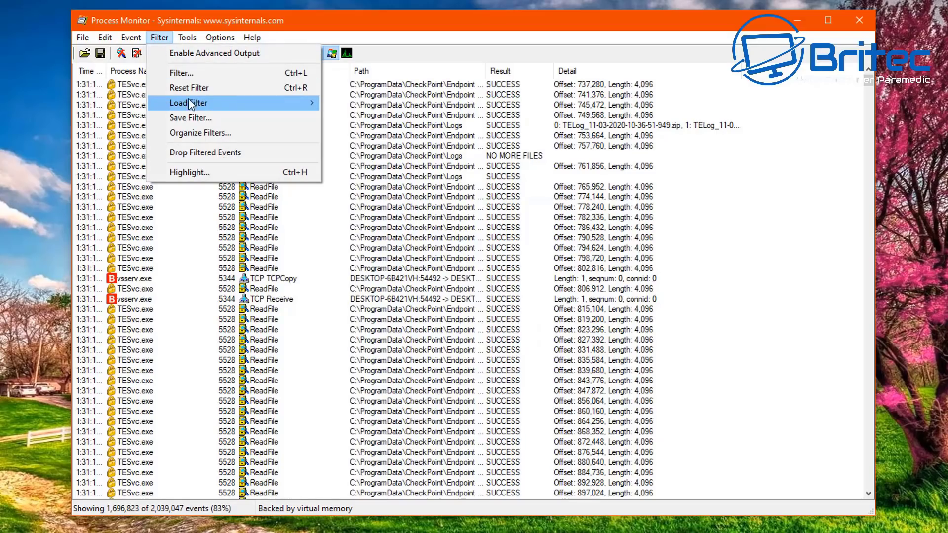
click(181, 73)
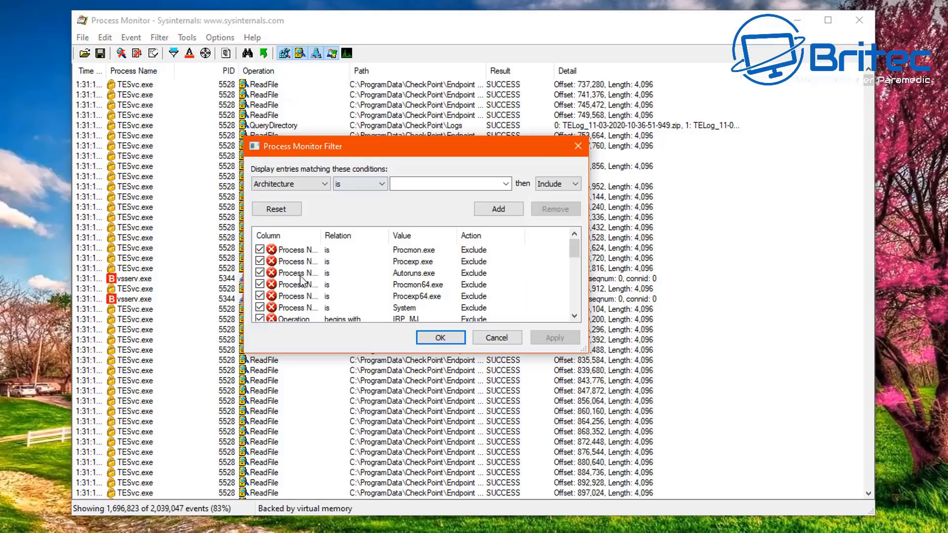
click(306, 184)
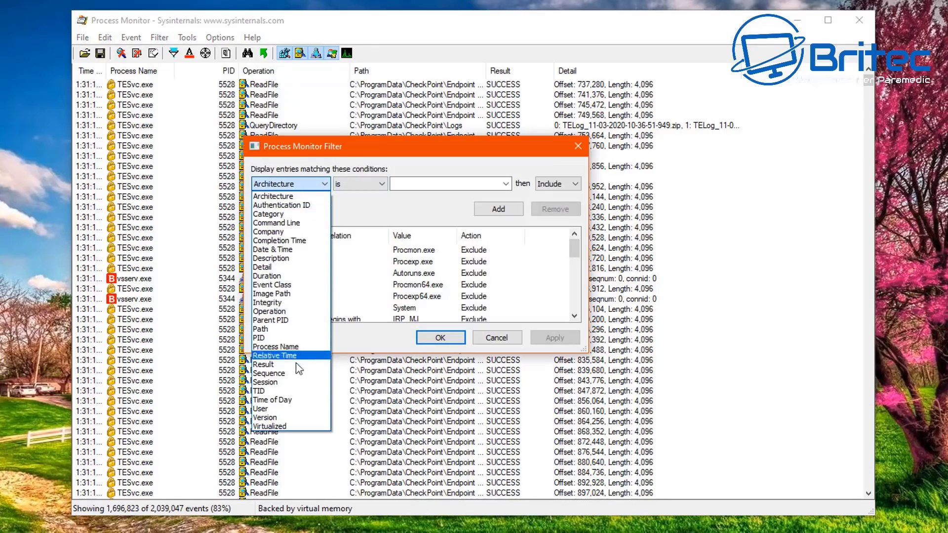
click(275, 340)
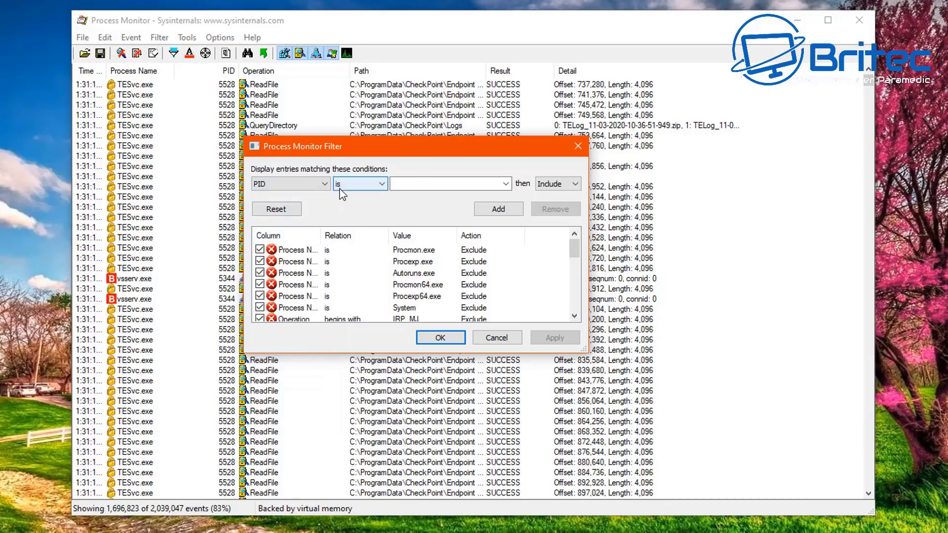
click(506, 184)
click(506, 184)
click(506, 184)
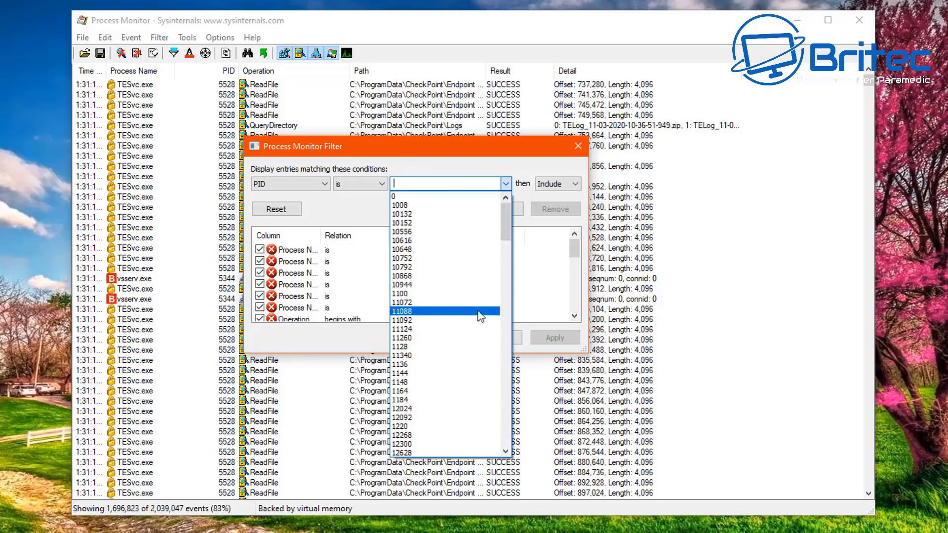
drag(506, 216, 507, 184)
- Add and apply a filter including events whose Process Name is chrome.exe, and look through the filtered list
click(312, 184)
click(314, 183)
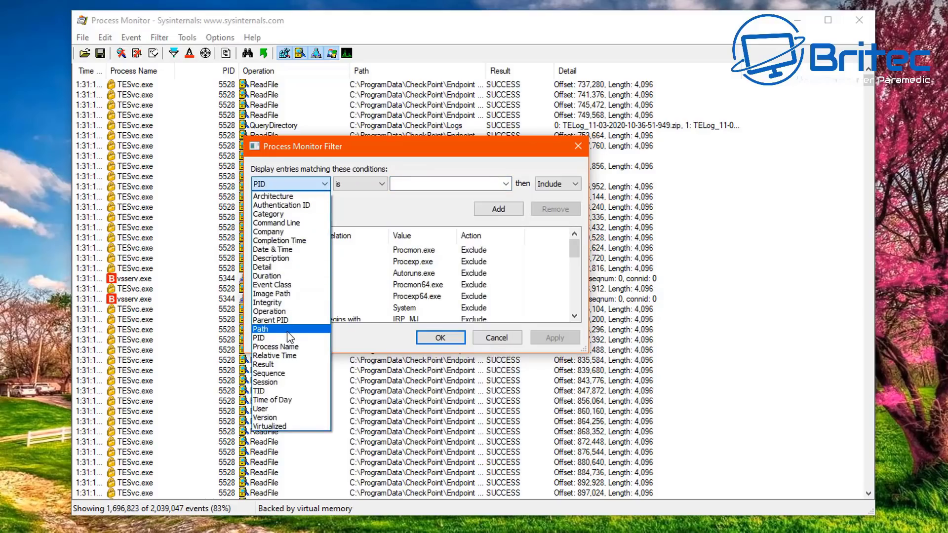
click(291, 347)
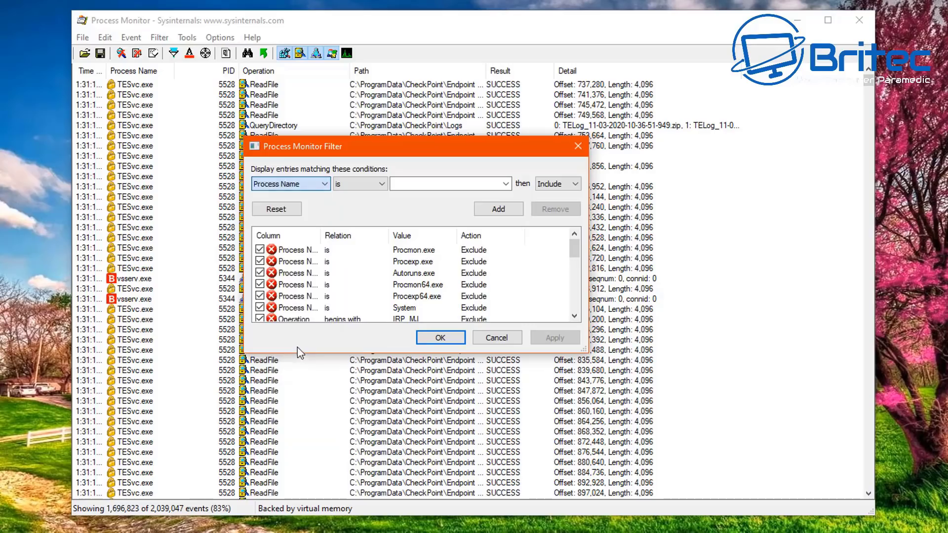
click(509, 183)
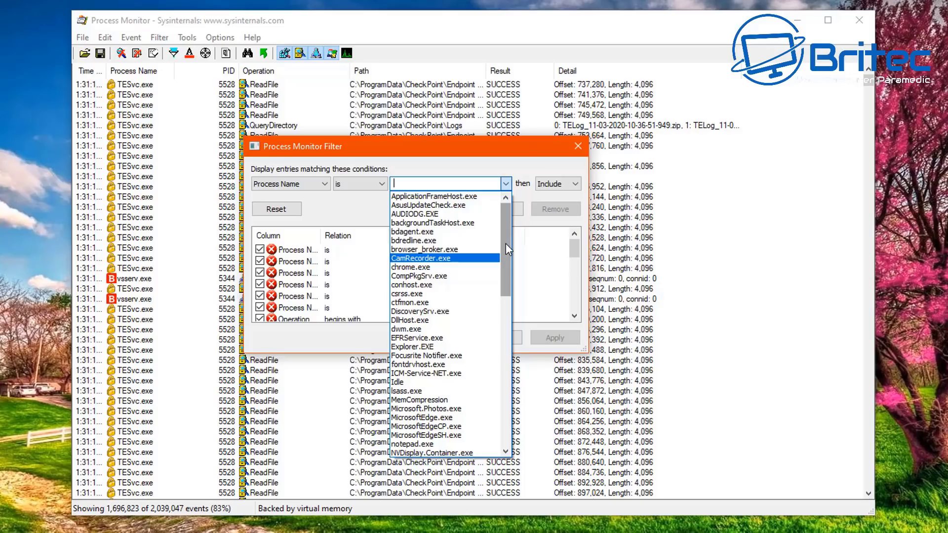
drag(506, 245, 511, 409)
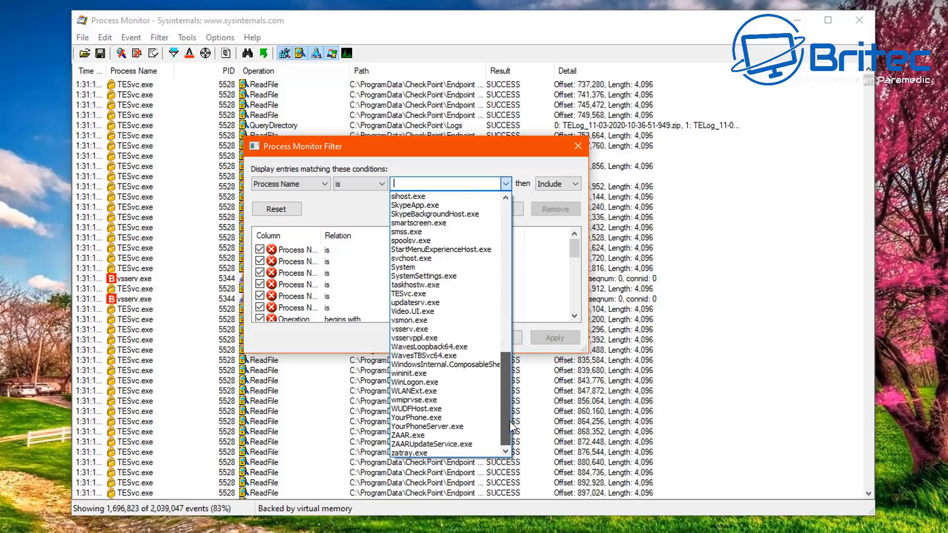
drag(511, 410, 522, 227)
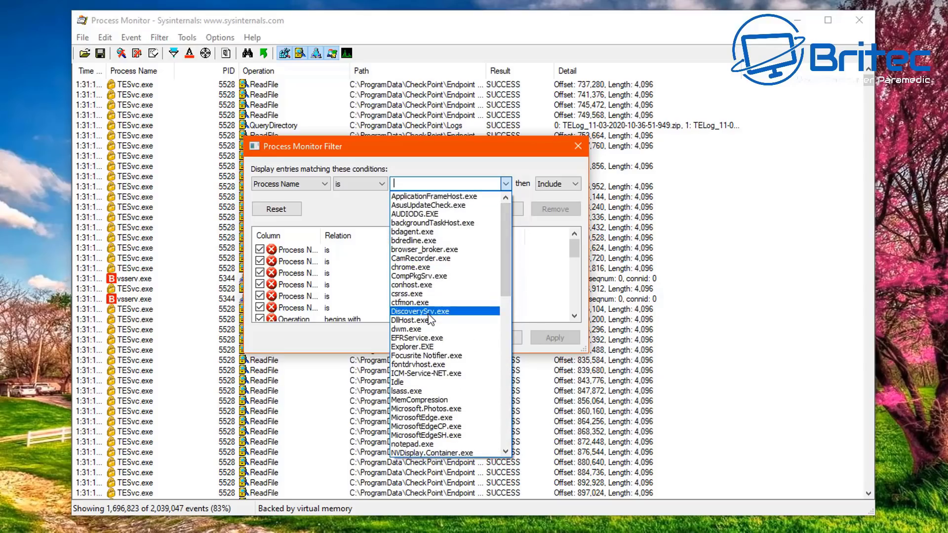
click(417, 267)
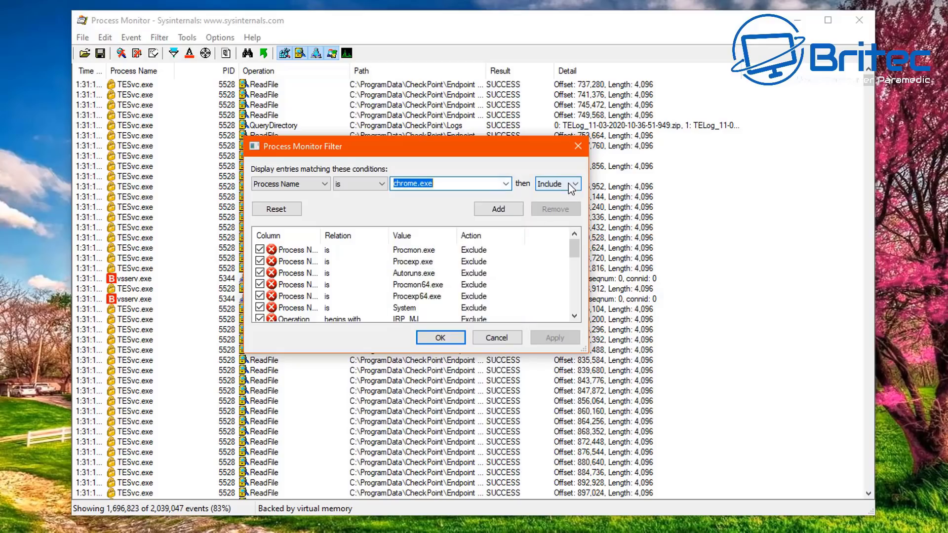
click(439, 342)
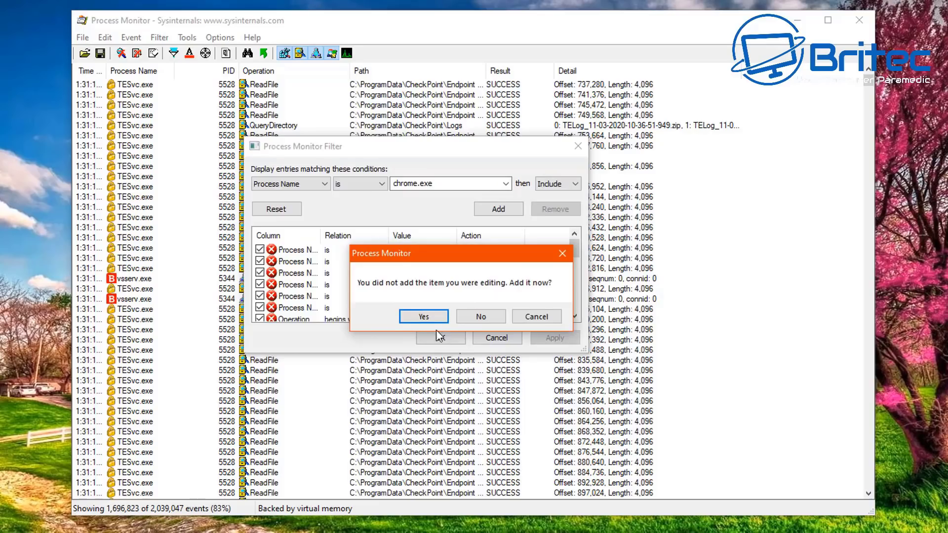
click(424, 316)
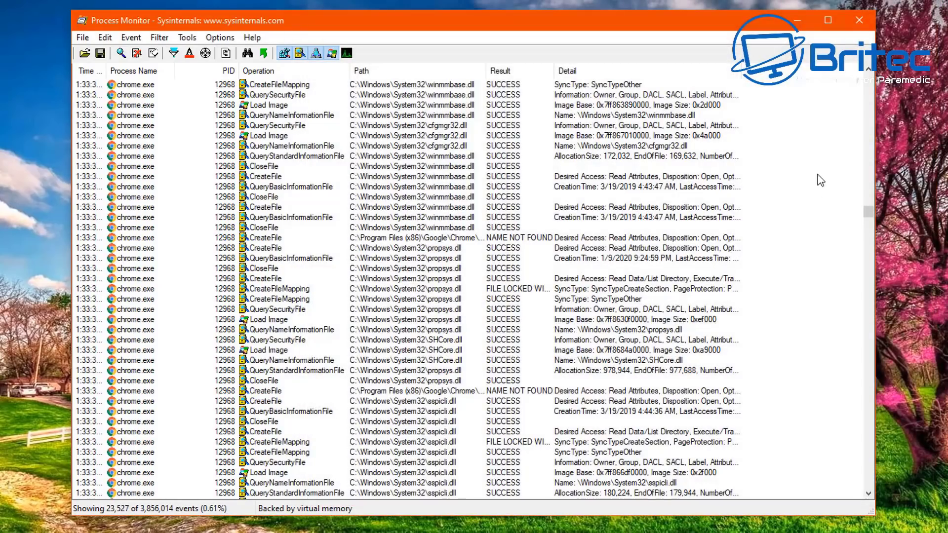
drag(868, 211, 868, 79)
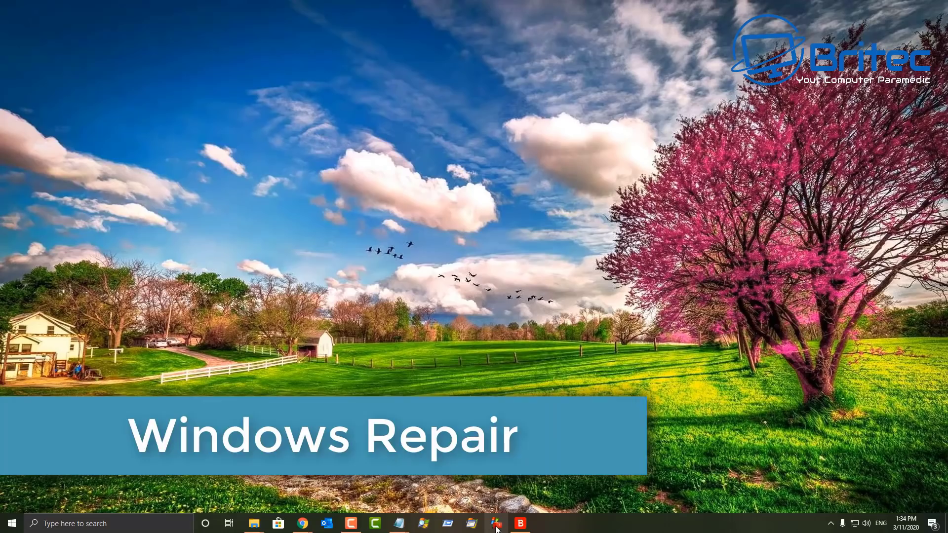
- Launch Tweaking.com Windows Repair, agree to its license, and open the main repairs list, accepting the risks of not using Safe Mode
click(498, 525)
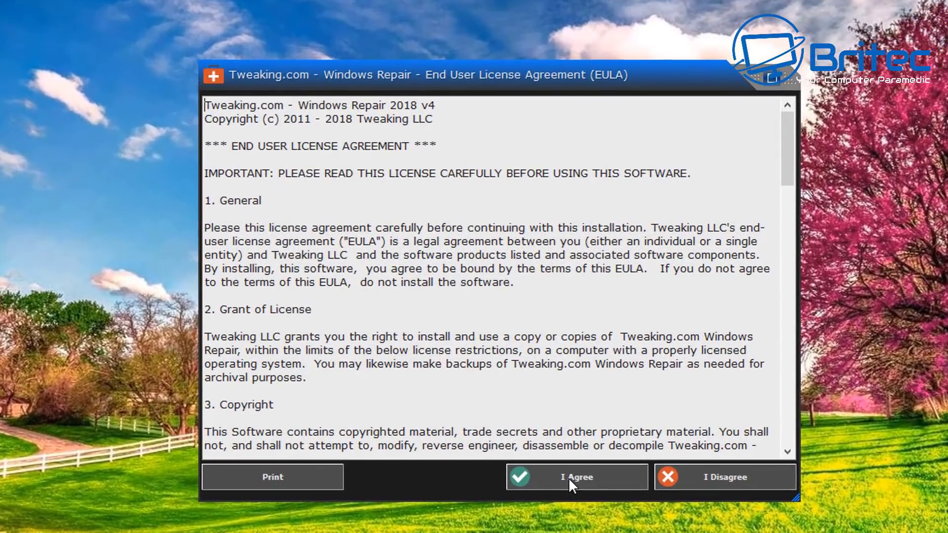
click(568, 478)
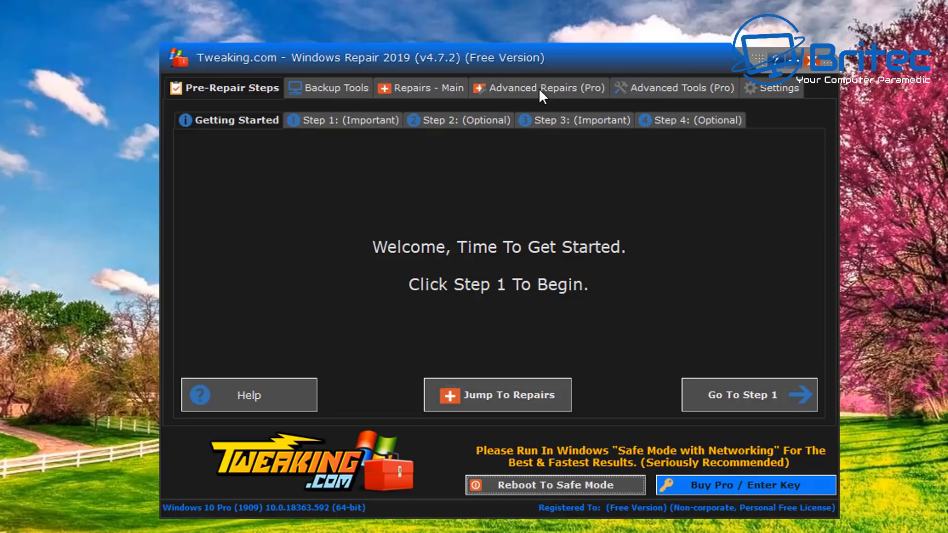
click(422, 87)
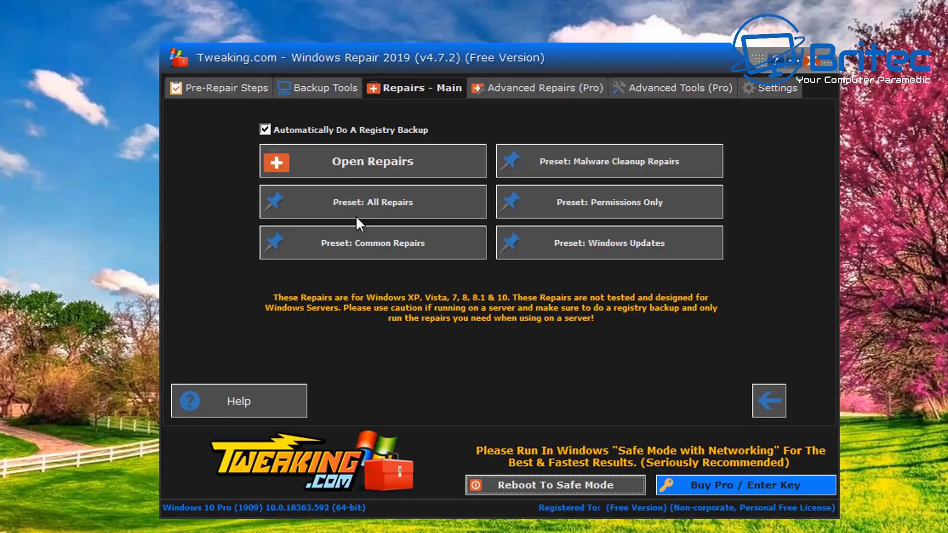
click(379, 163)
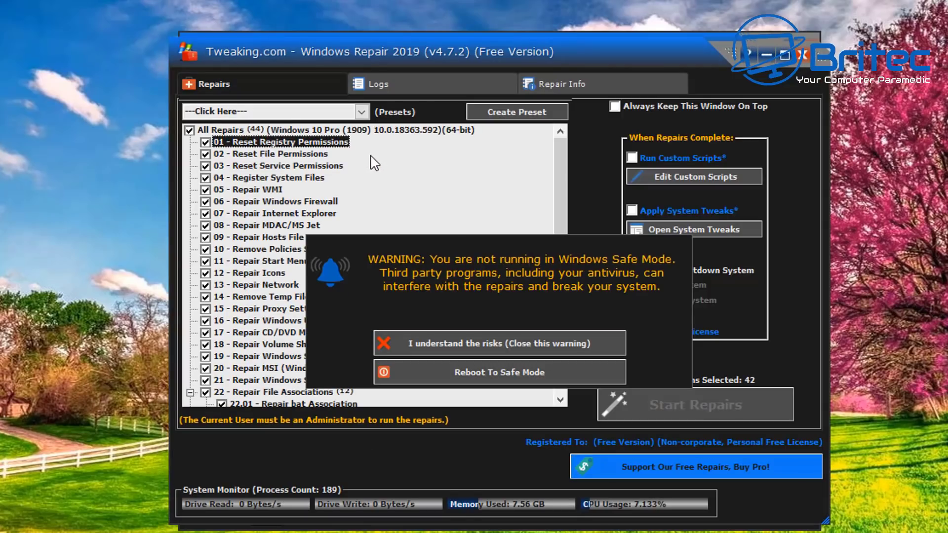
click(463, 343)
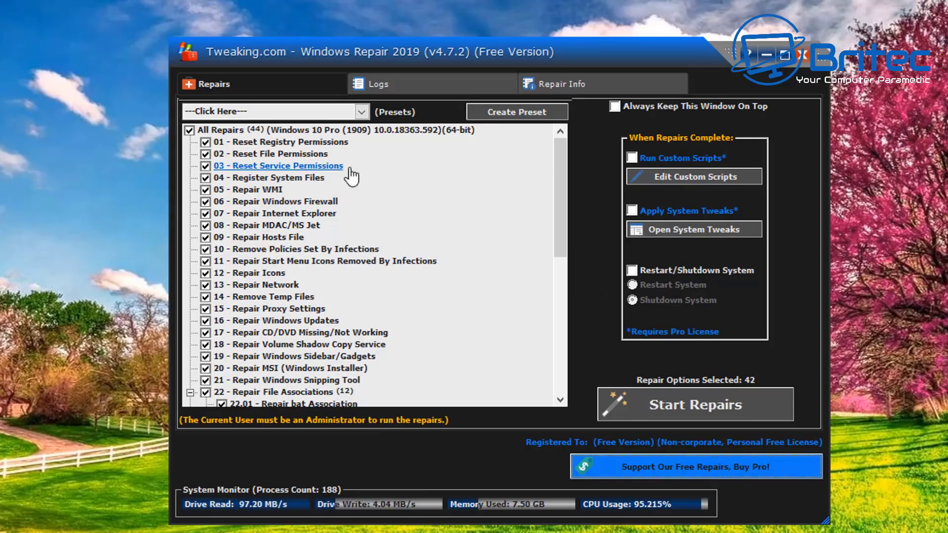
- Examine the individual repairs and the available repair presets, and close the repairs window without starting any repair
drag(554, 164, 582, 123)
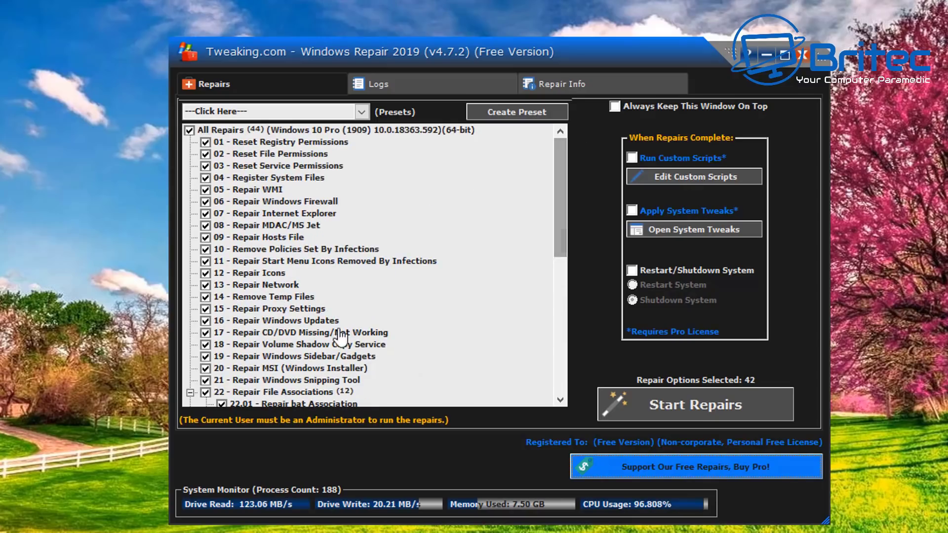
click(272, 289)
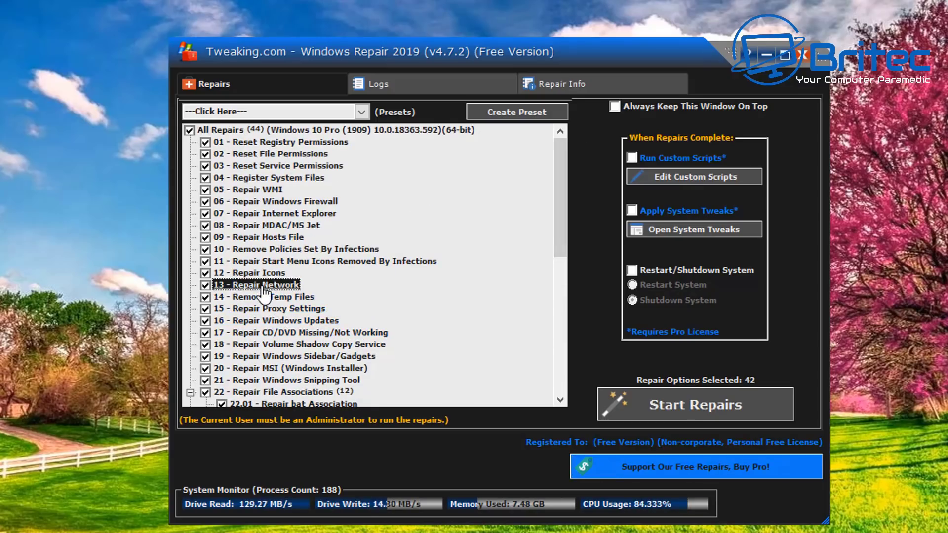
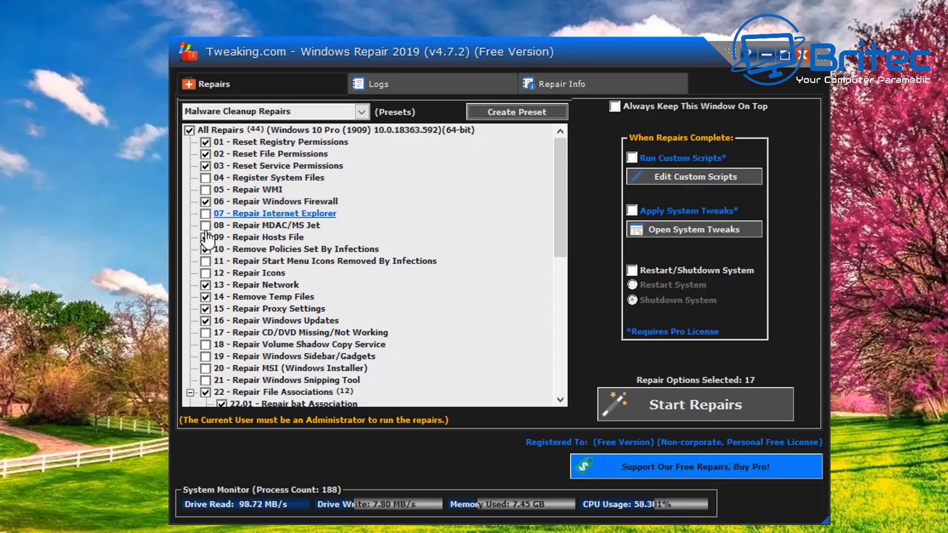
click(362, 112)
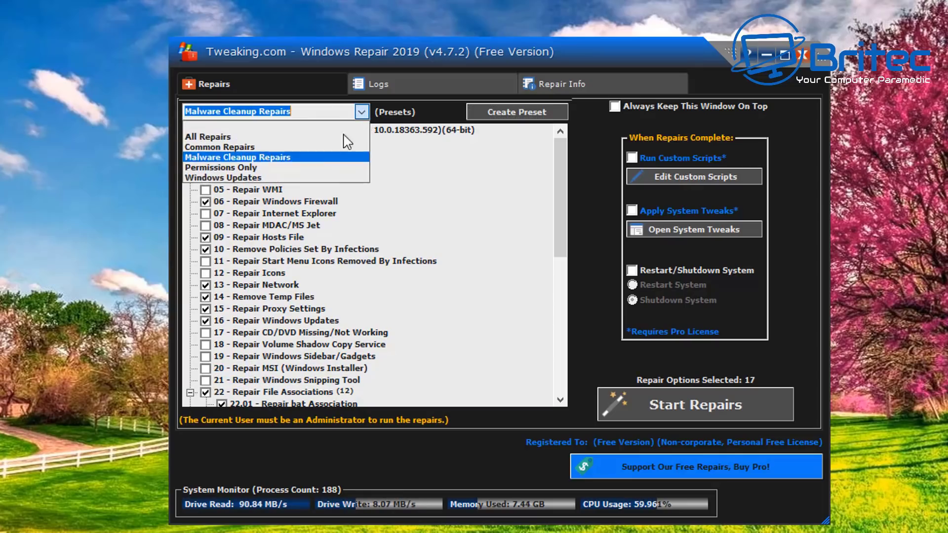
click(299, 192)
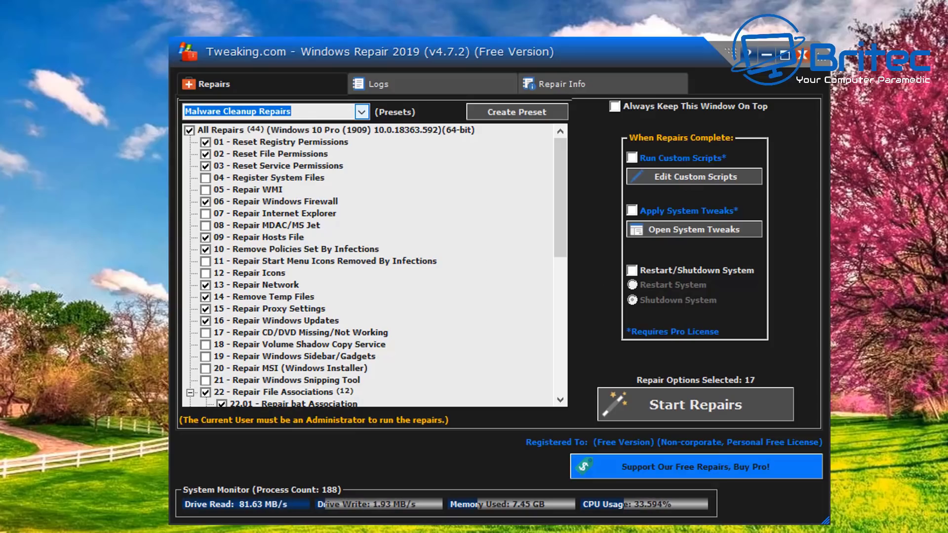
click(802, 54)
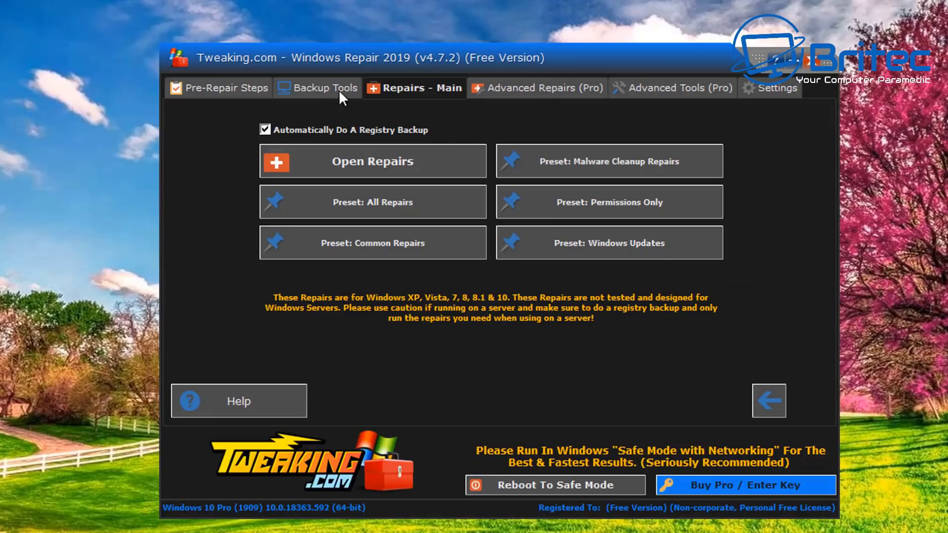
- Examine the backup tools, advanced tools and advanced repairs offered by Windows Repair, and return to the main repairs
click(321, 88)
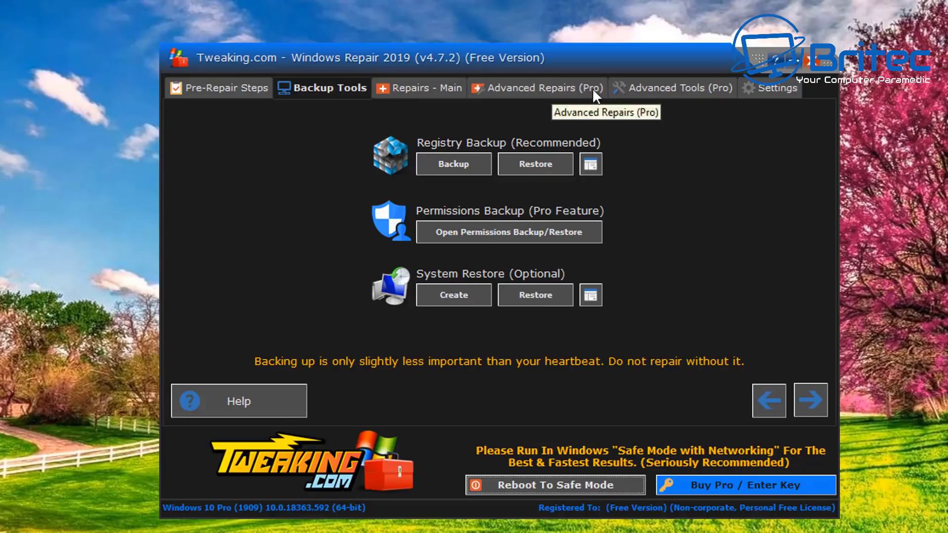
click(660, 94)
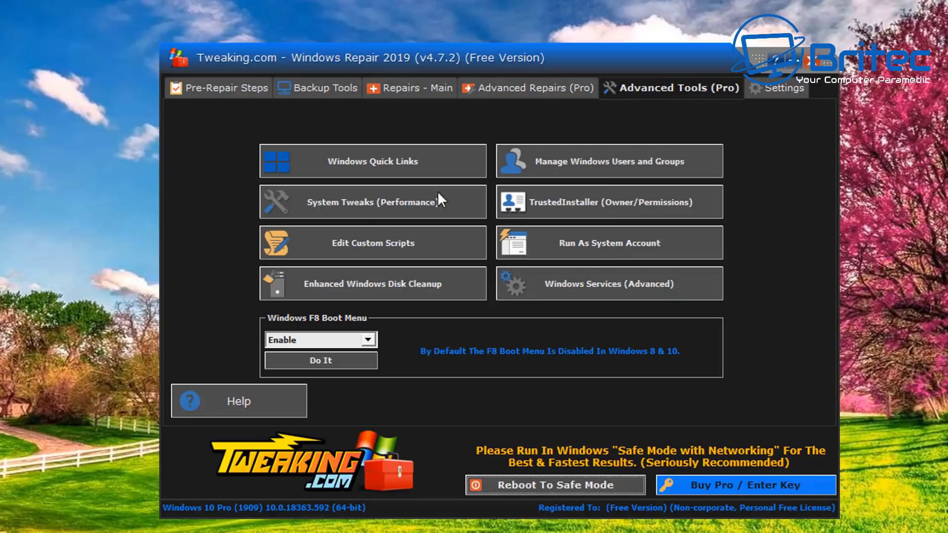
click(524, 92)
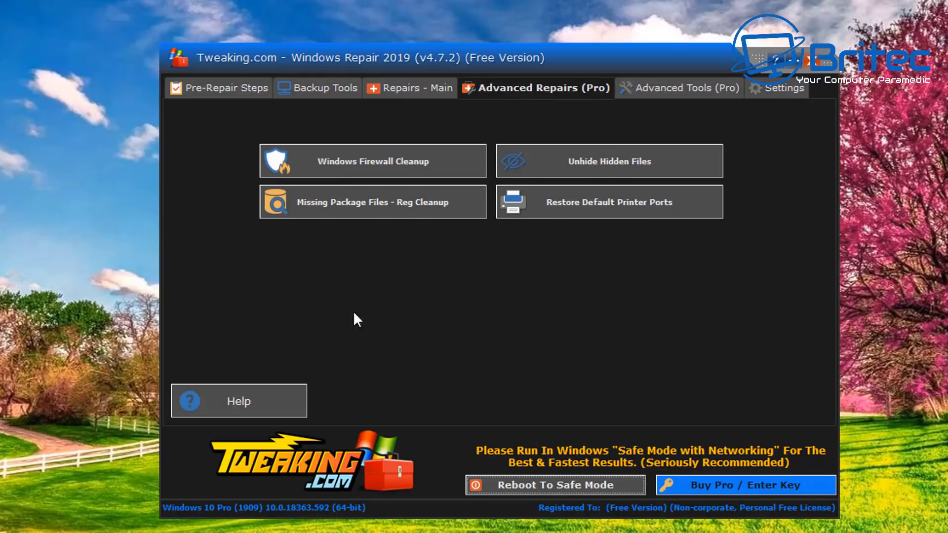
click(401, 95)
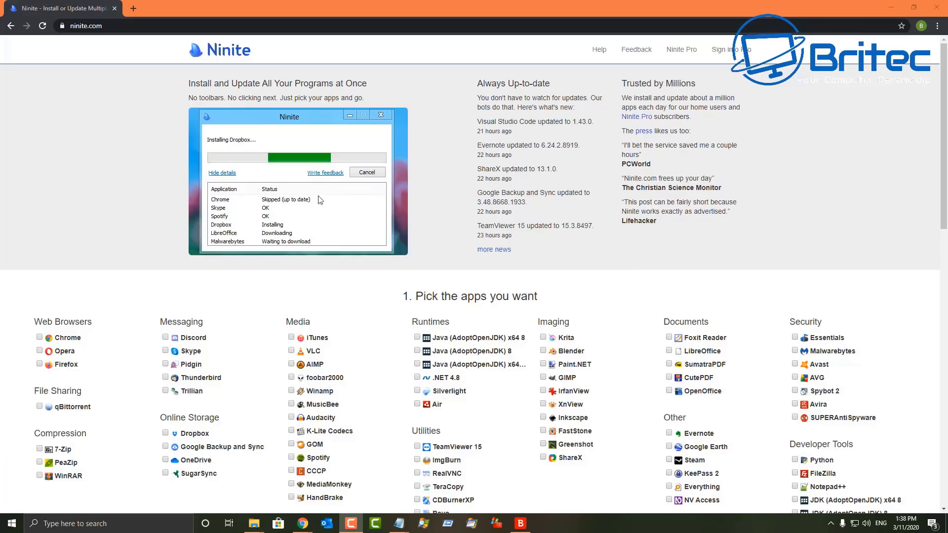
- Select Firefox, Discord, Thunderbird and 7-Zip among the apps for the Ninite installer
click(40, 363)
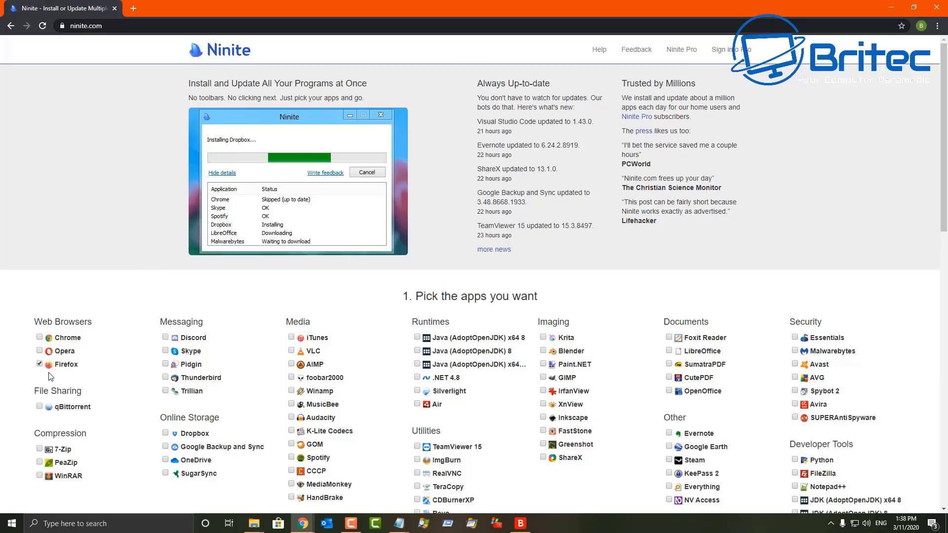
click(166, 338)
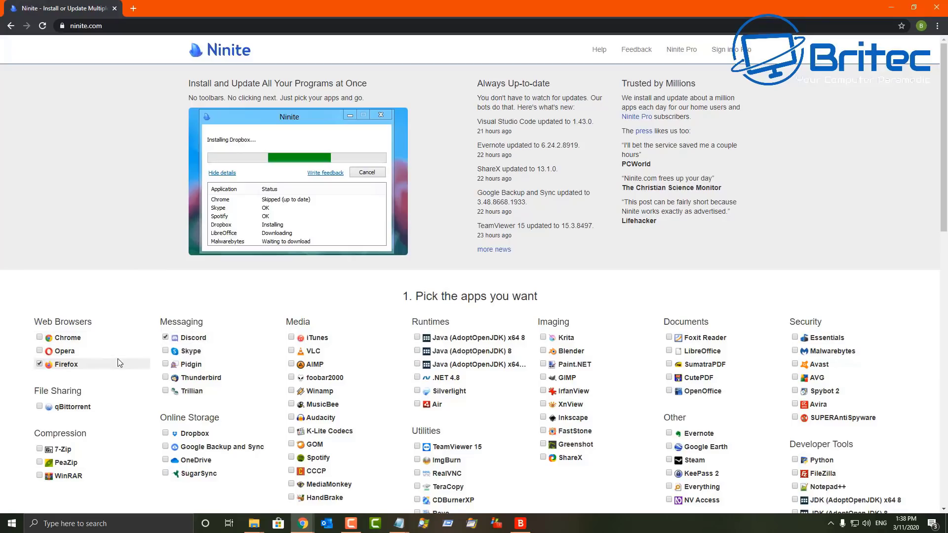
click(166, 377)
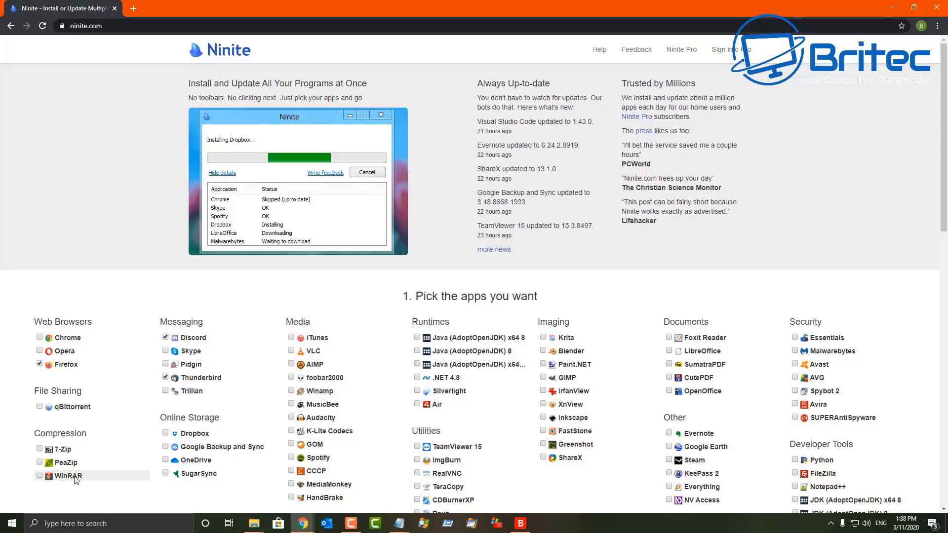
click(39, 449)
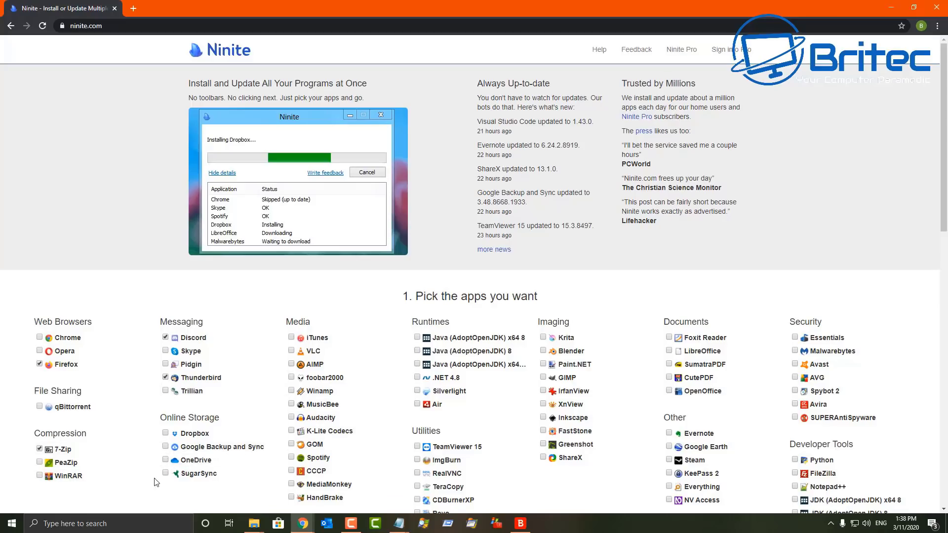
- Add the media apps VLC, Audacity, Spotify and HandBrake to the installer selection
click(292, 351)
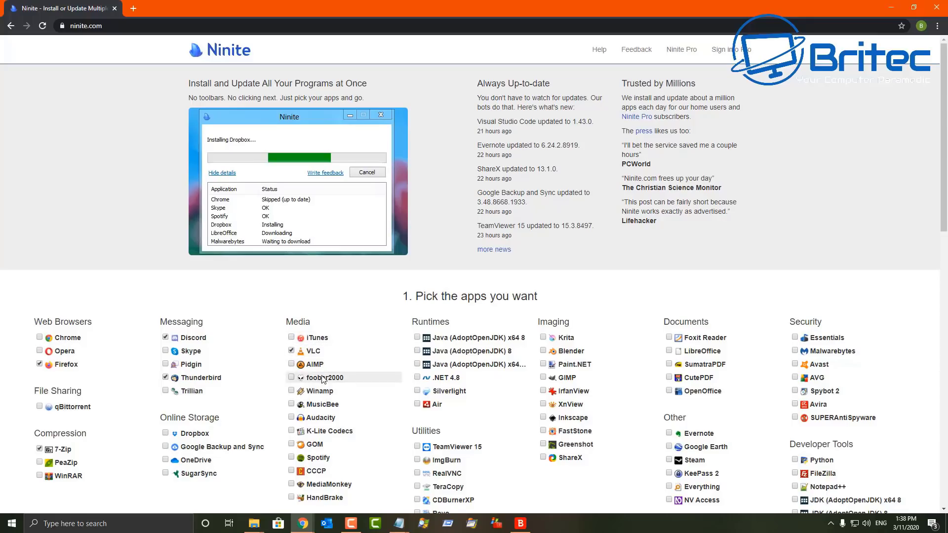
click(292, 417)
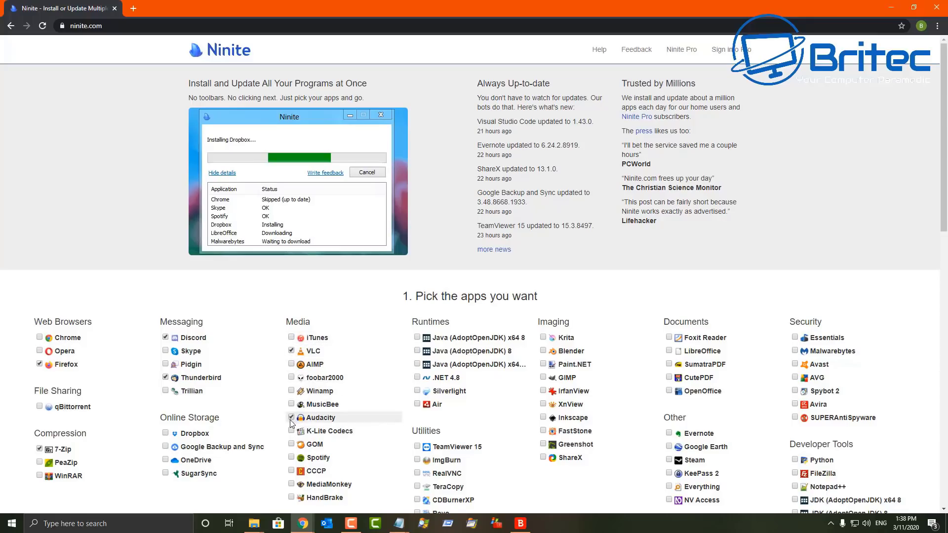
click(291, 458)
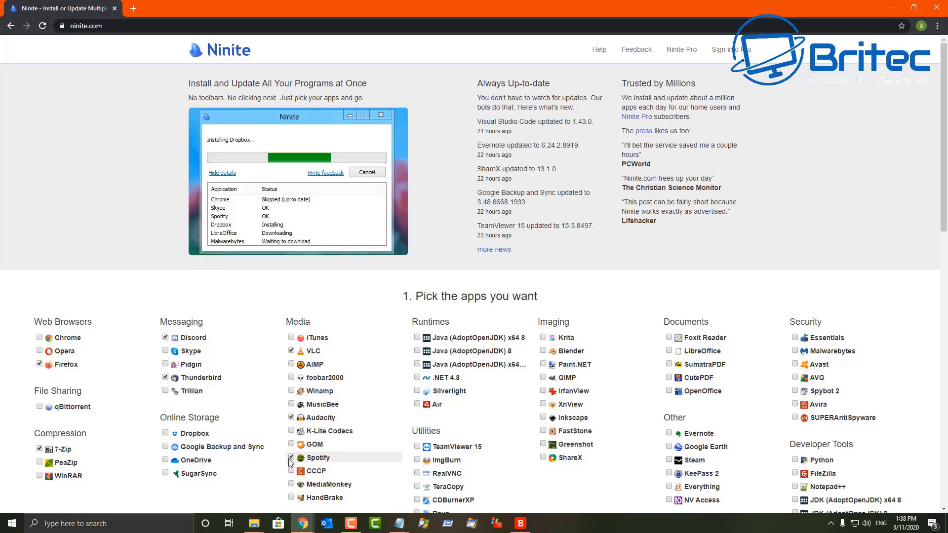
click(305, 498)
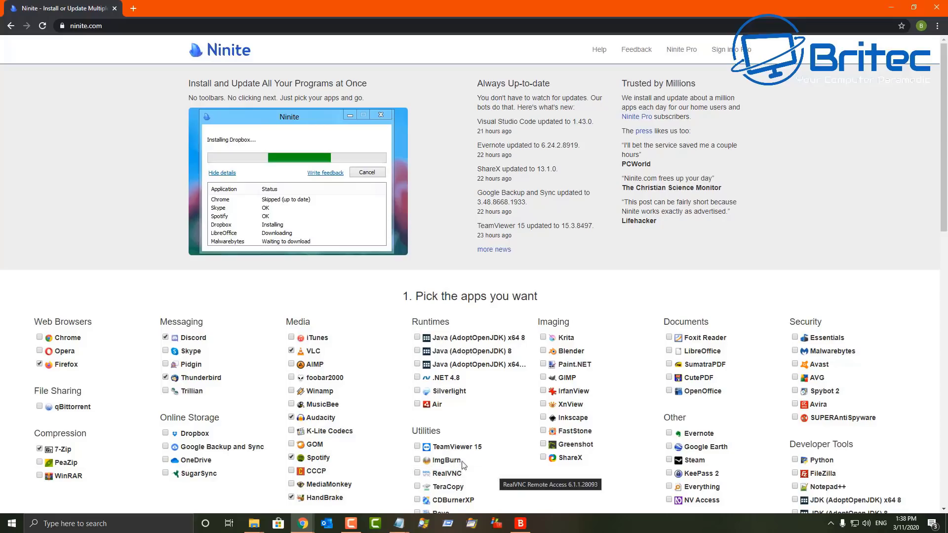
- Include TeamViewer 15, Malwarebytes, Avira, Everything and Steam in the apps to install
click(417, 447)
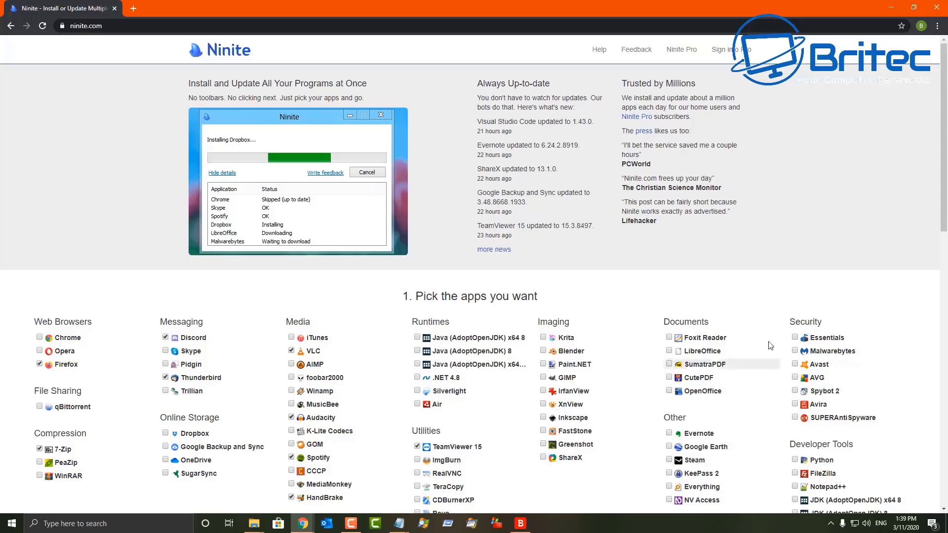
click(796, 352)
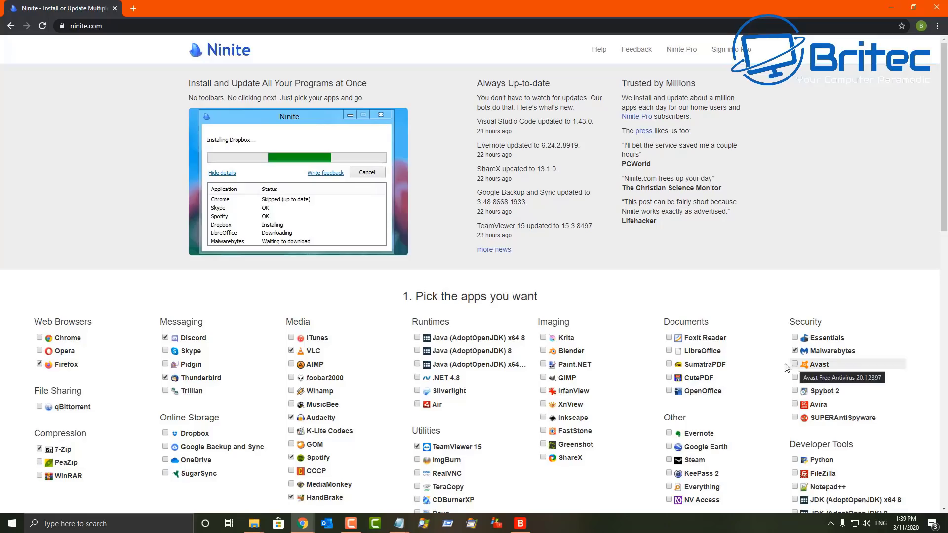
click(795, 404)
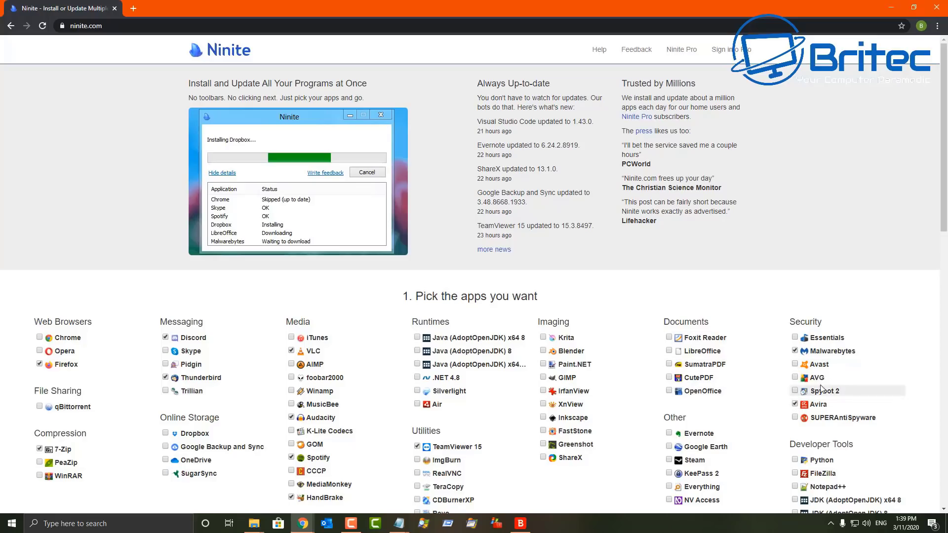
scroll(857, 391, down, 2)
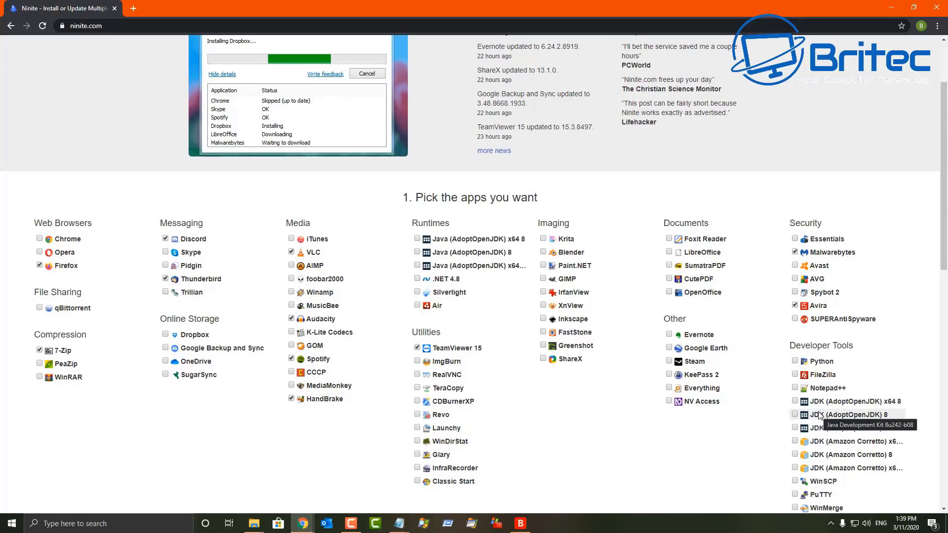
scroll(818, 415, down, 3)
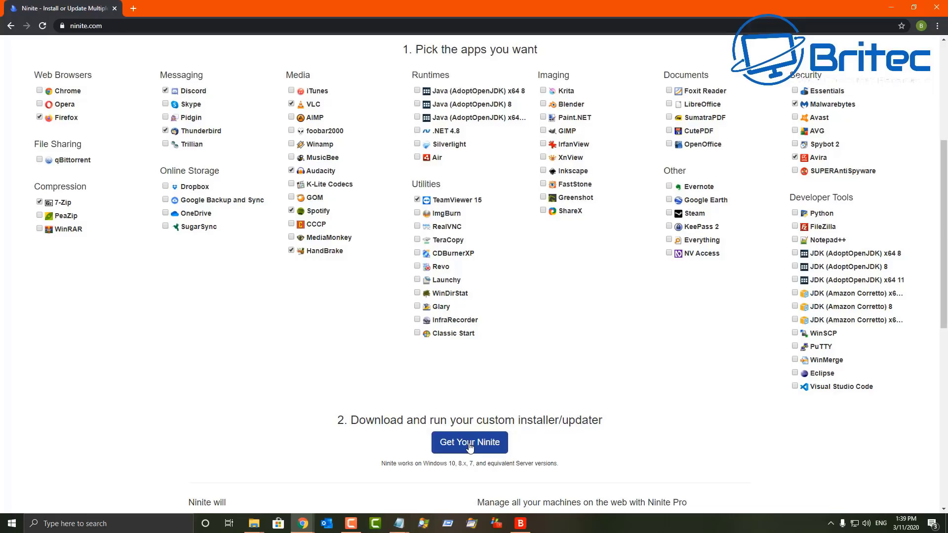
click(668, 240)
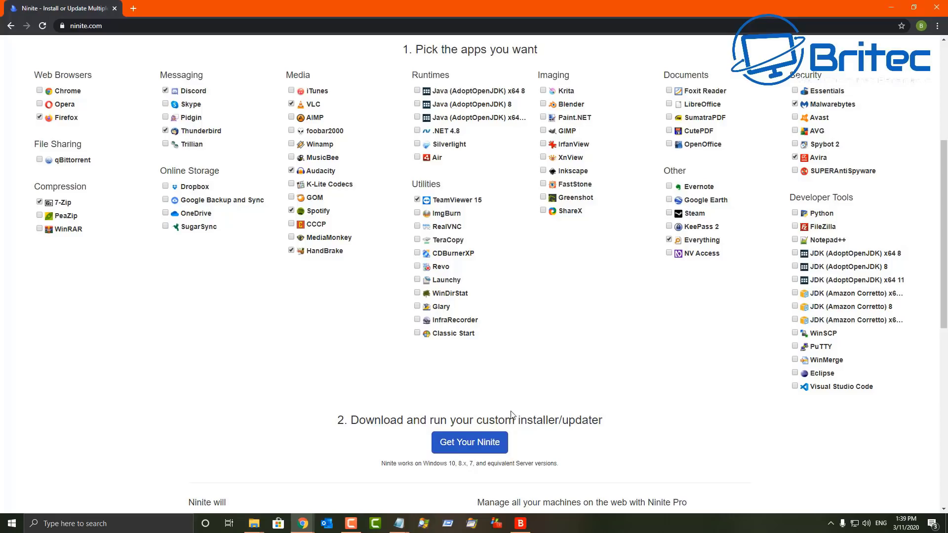
click(669, 215)
- Download the custom Ninite installer for the chosen apps, and show the desktop
scroll(546, 390, down, 2)
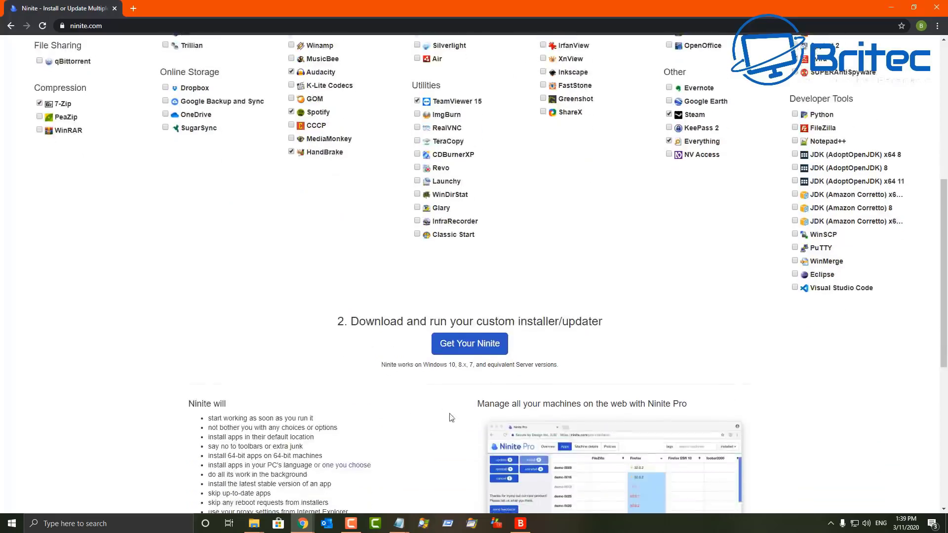
click(474, 348)
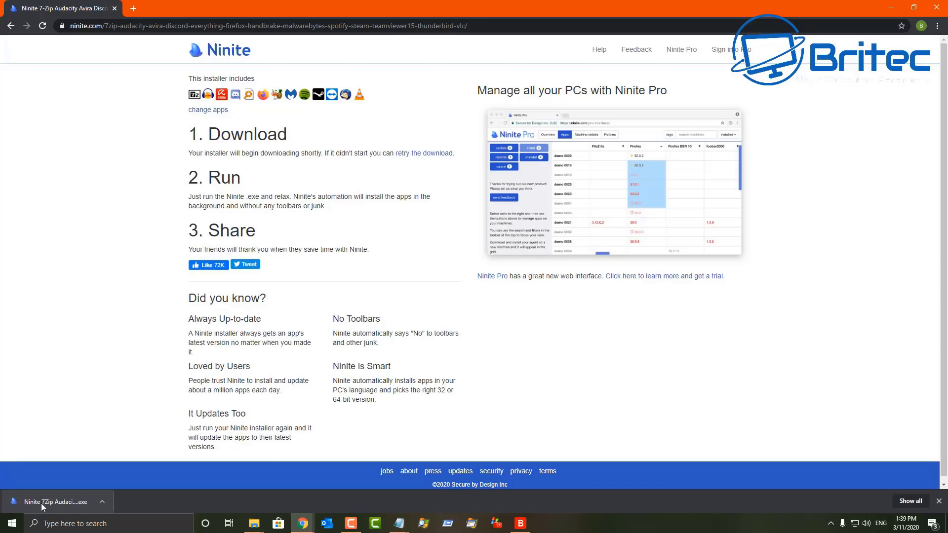
key(super+d)
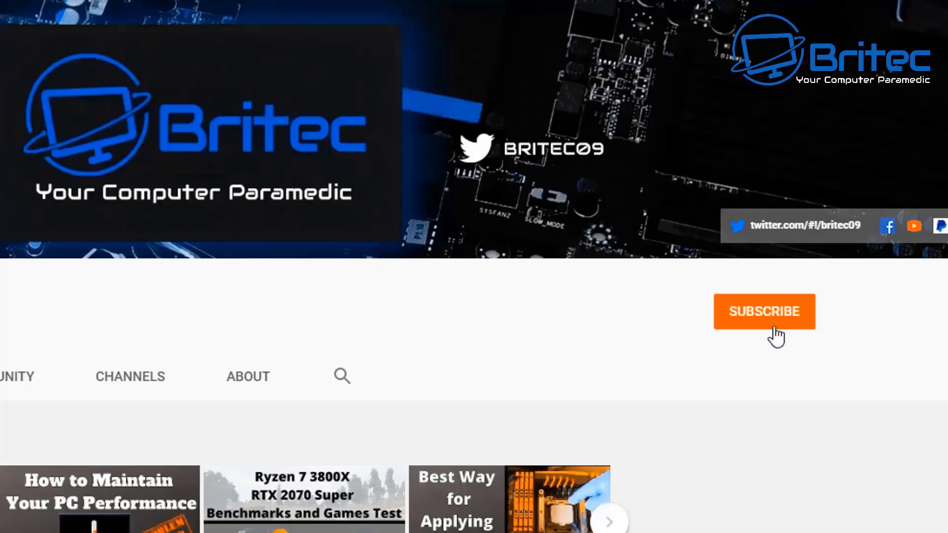
- Subscribe to the Britec YouTube channel and set its notifications to All
click(774, 326)
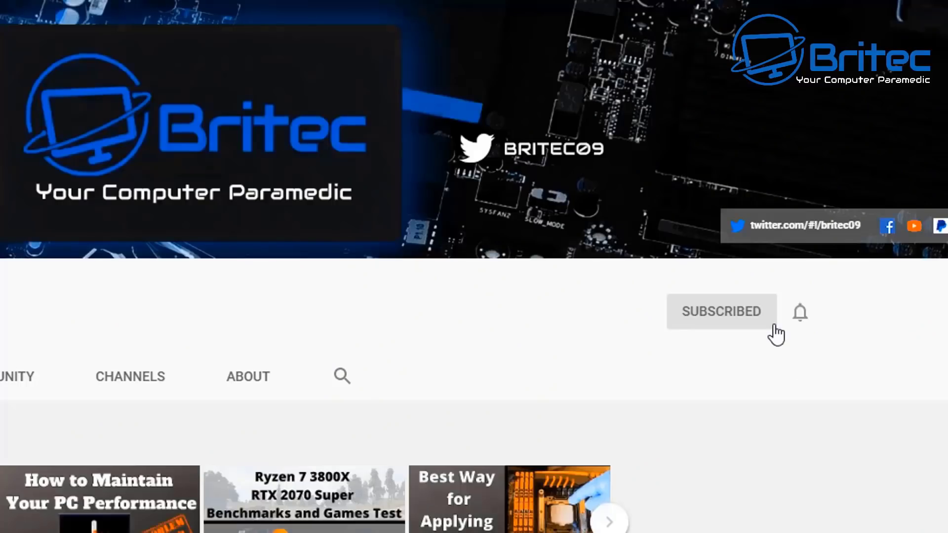
click(801, 316)
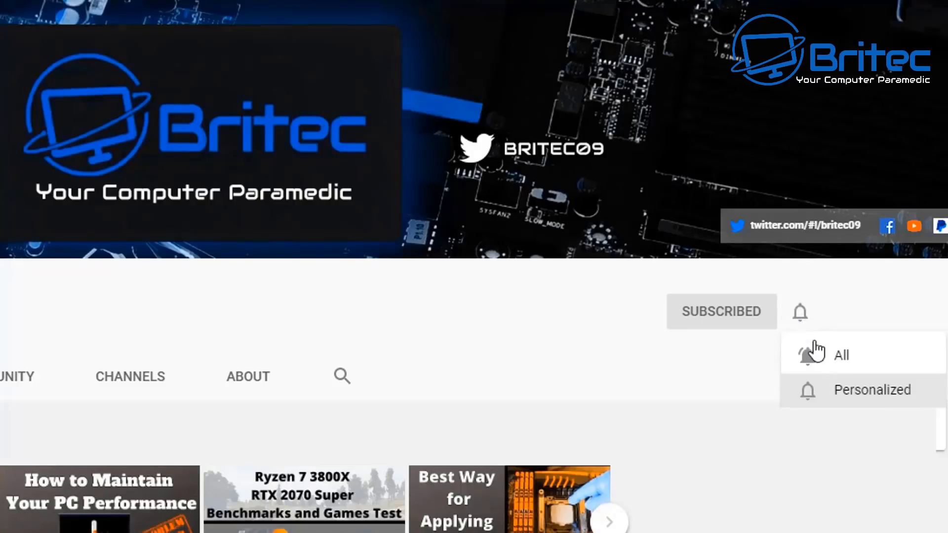
click(824, 360)
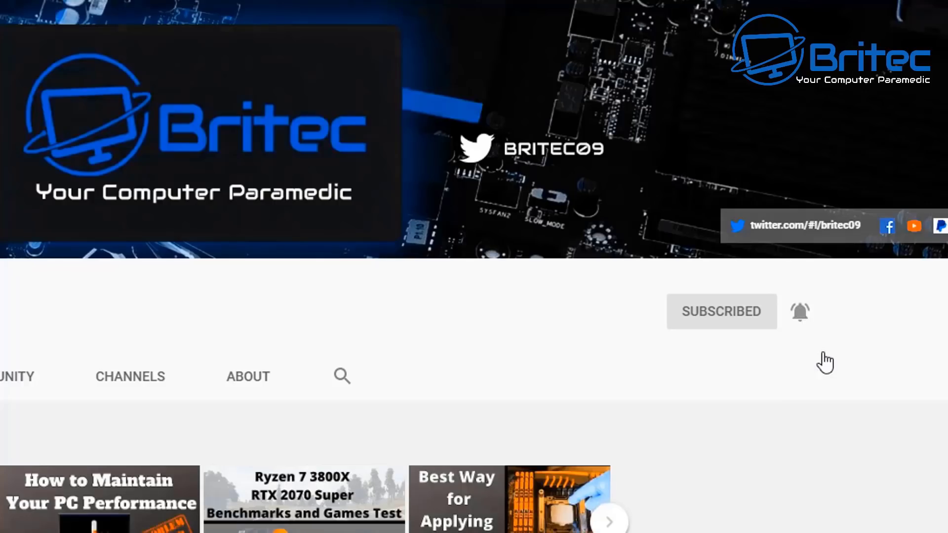